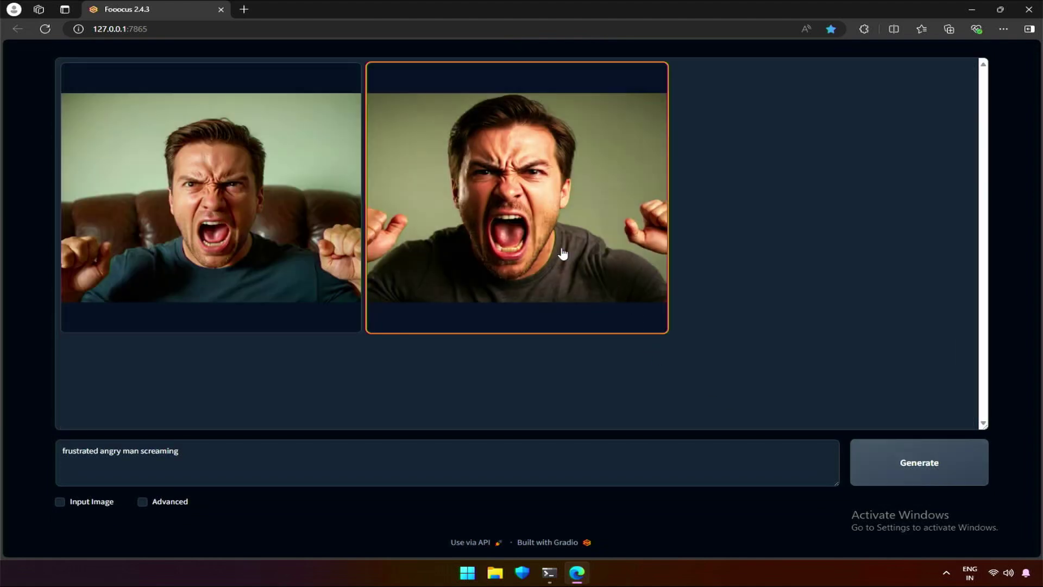
Step: Review the previous results and change the prompt to 'frustrated young angry man screaming'
{"action": "left_click", "coordinate": [555, 250]}
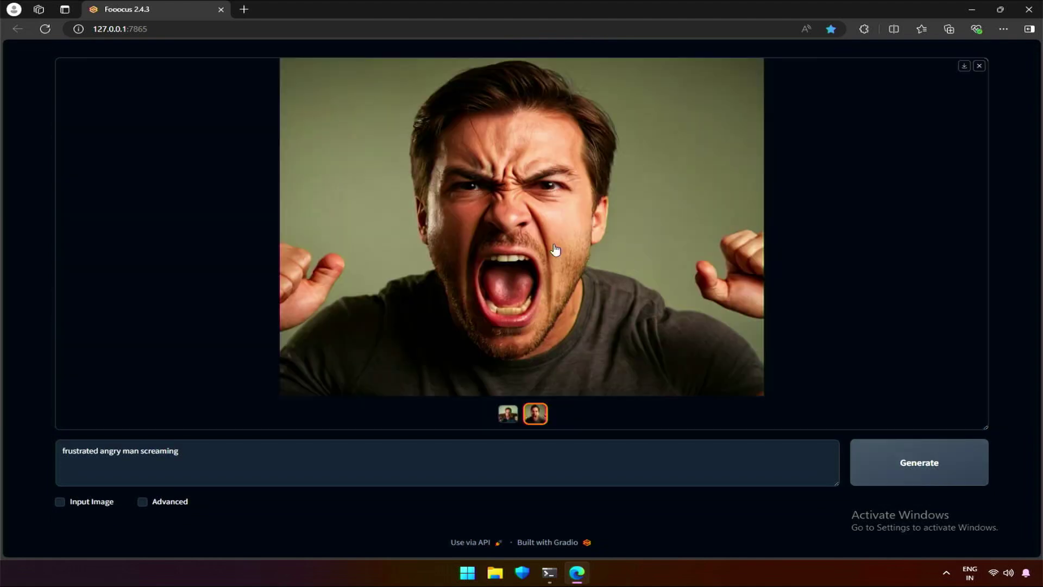
{"action": "left_click", "coordinate": [510, 416]}
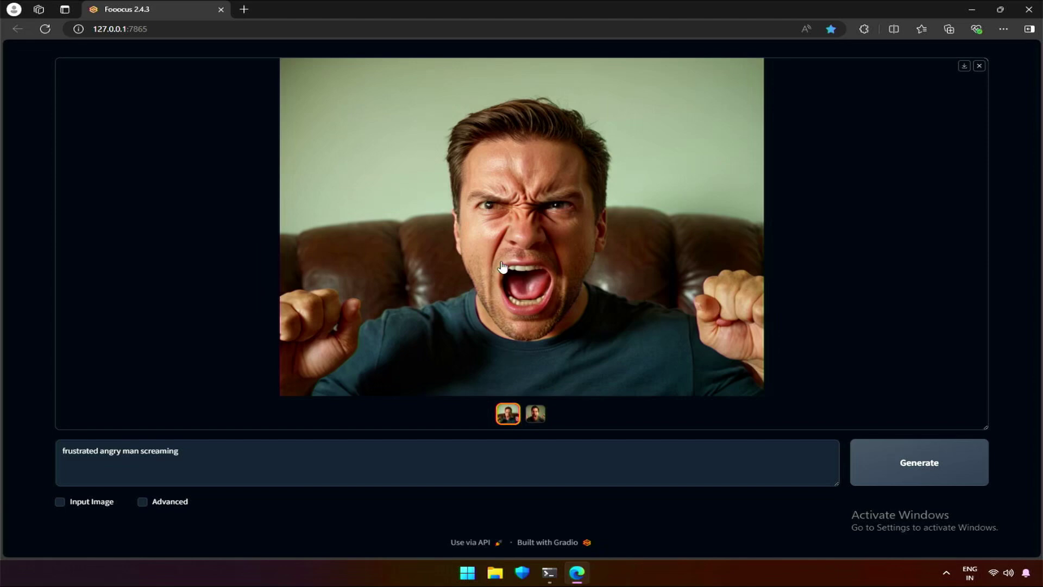
{"action": "left_click", "coordinate": [535, 414]}
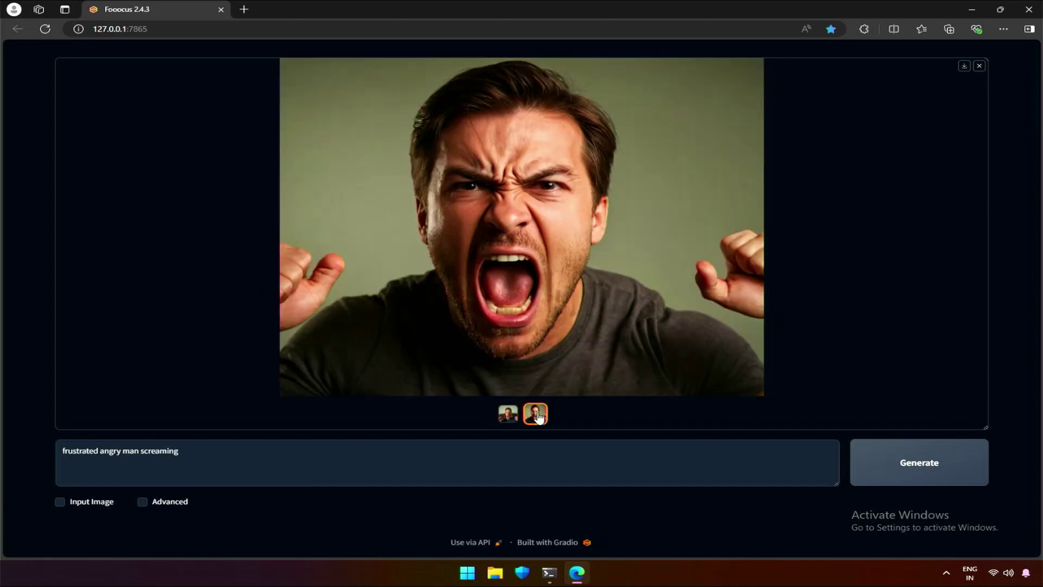
{"action": "left_click", "coordinate": [106, 452]}
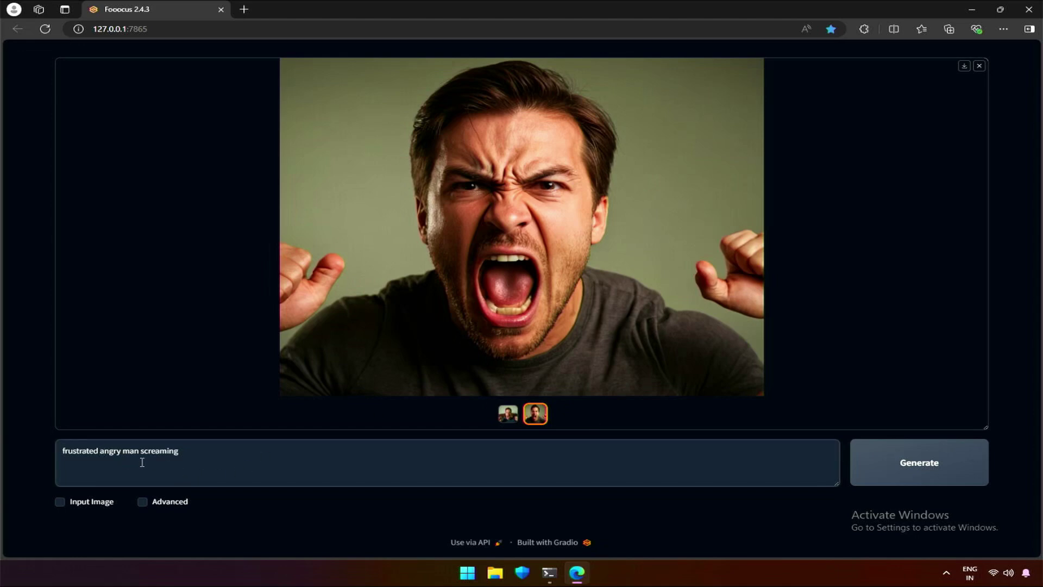
{"action": "type", "text": "young"}
Step: Add 'hand' as the negative prompt under Advanced, generate, and preview the second image
{"action": "left_click", "coordinate": [147, 502]}
{"action": "left_click", "coordinate": [770, 379]}
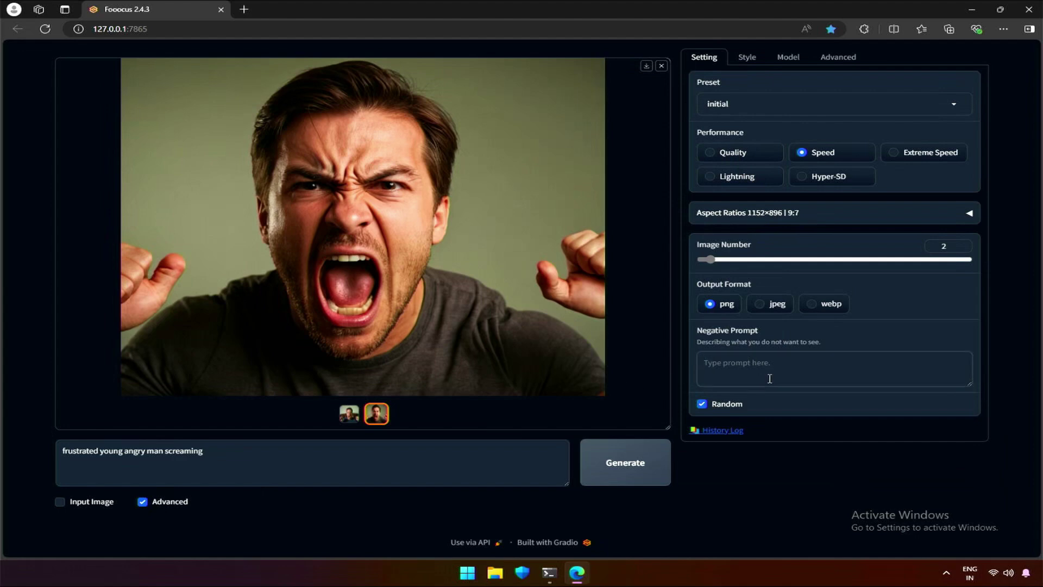
{"action": "type", "text": "hand"}
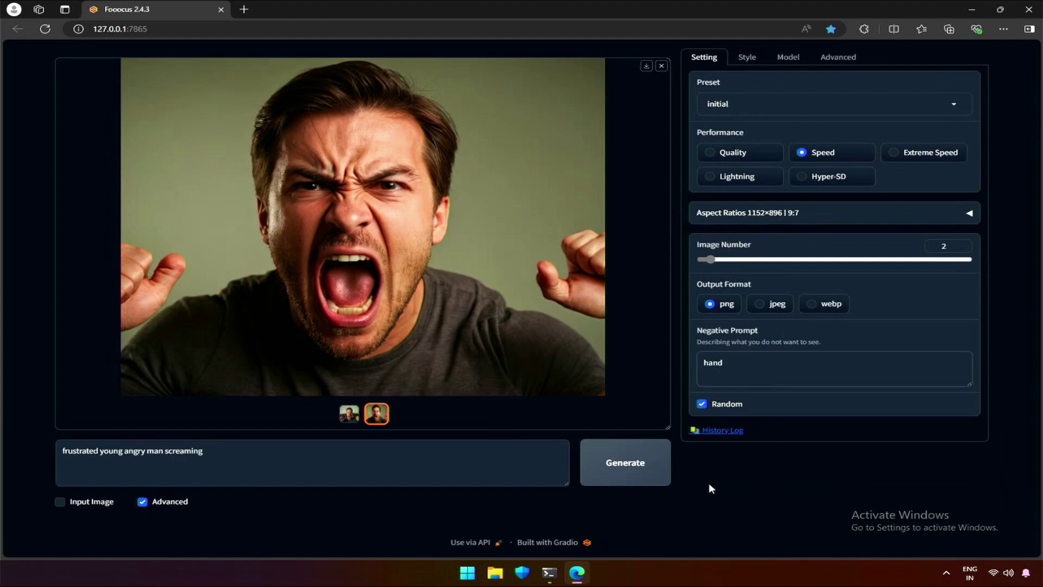
{"action": "left_click", "coordinate": [613, 460]}
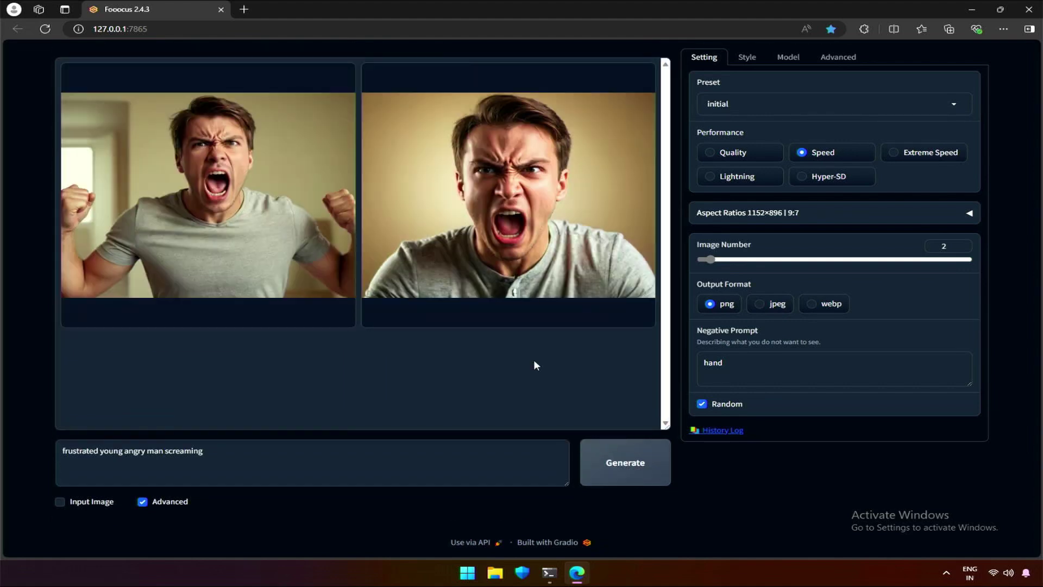
{"action": "left_click", "coordinate": [528, 228]}
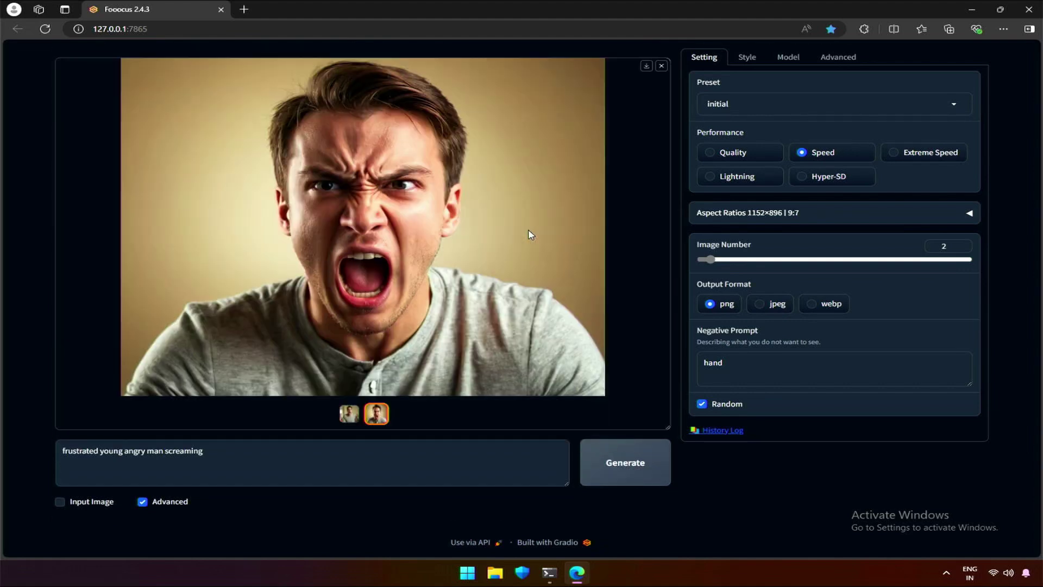
{"action": "left_click", "coordinate": [503, 263]}
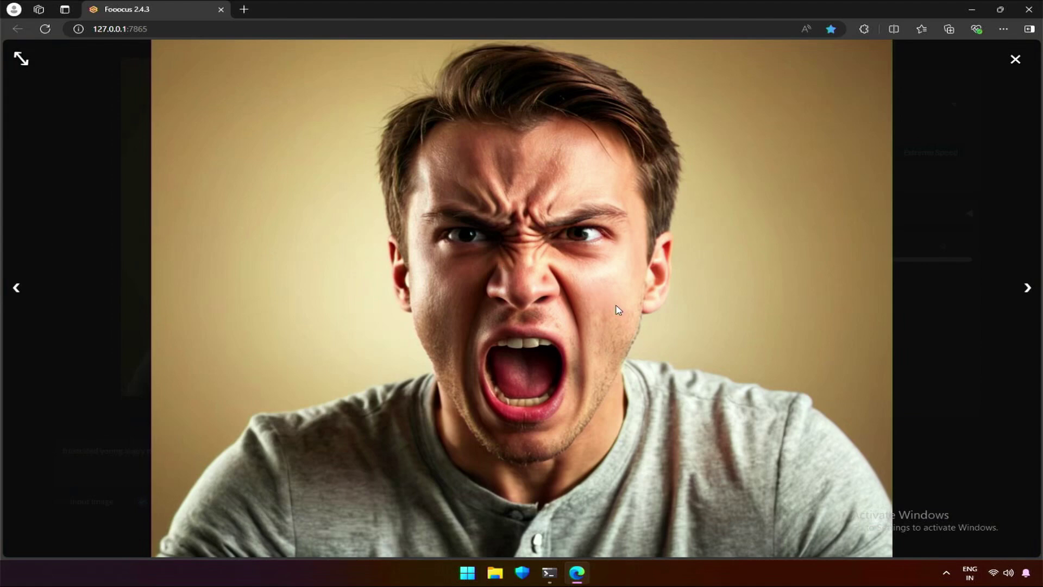
{"action": "left_click", "coordinate": [780, 287]}
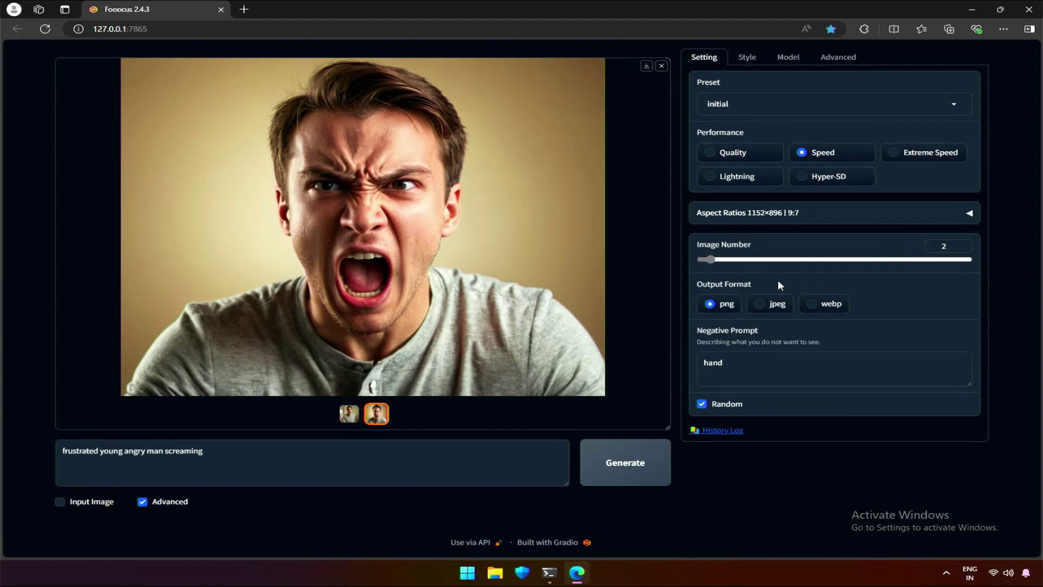
{"action": "left_click", "coordinate": [352, 414]}
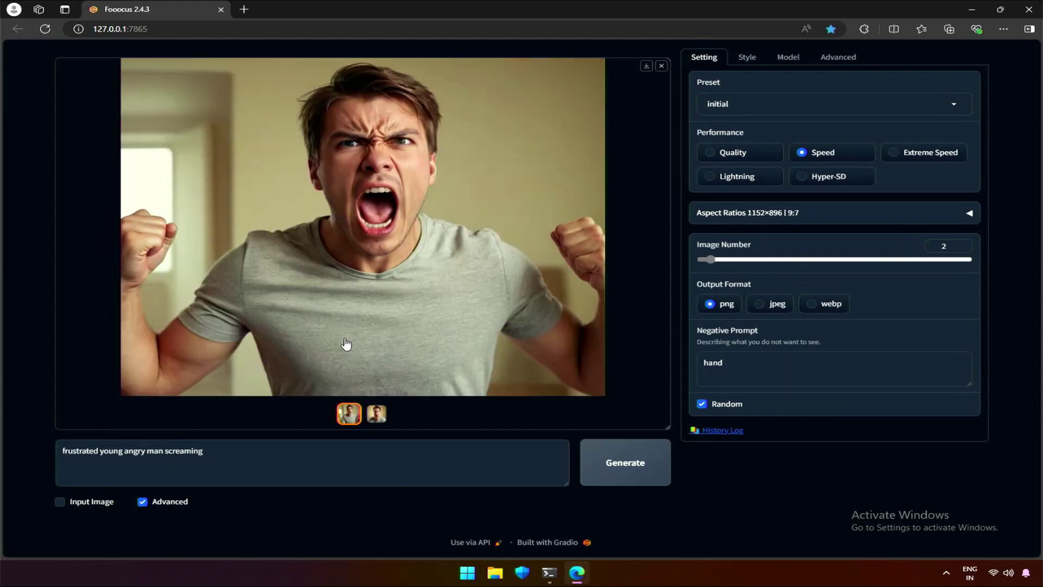
{"action": "left_click", "coordinate": [376, 414]}
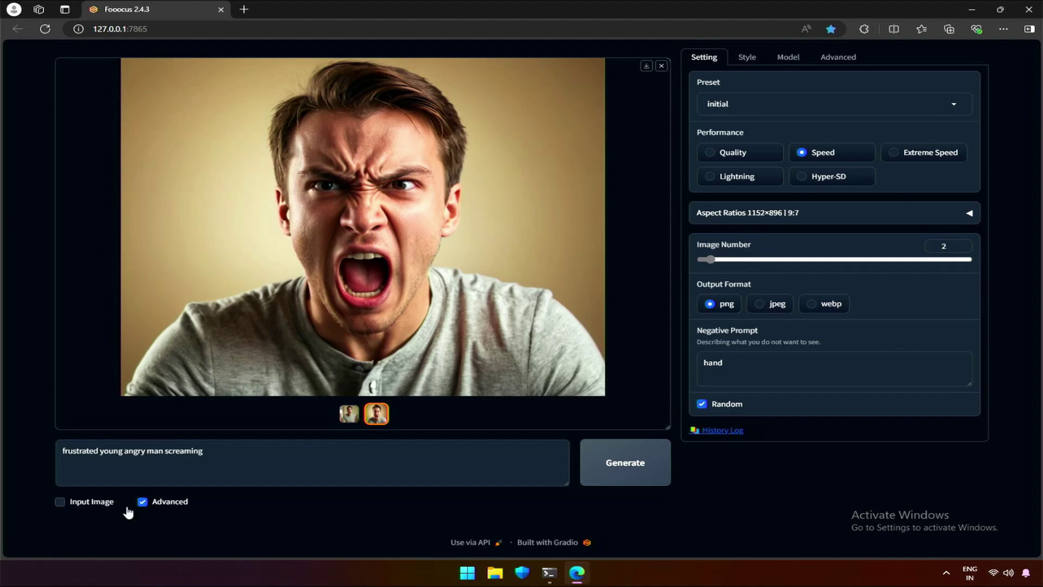
Step: Enable Input Image and load the young man's picture into the first Image Prompt slot
{"action": "left_click", "coordinate": [93, 502]}
{"action": "scroll", "coordinate": [95, 504], "scroll_direction": "down", "scroll_amount": 3}
{"action": "left_click", "coordinate": [166, 376]}
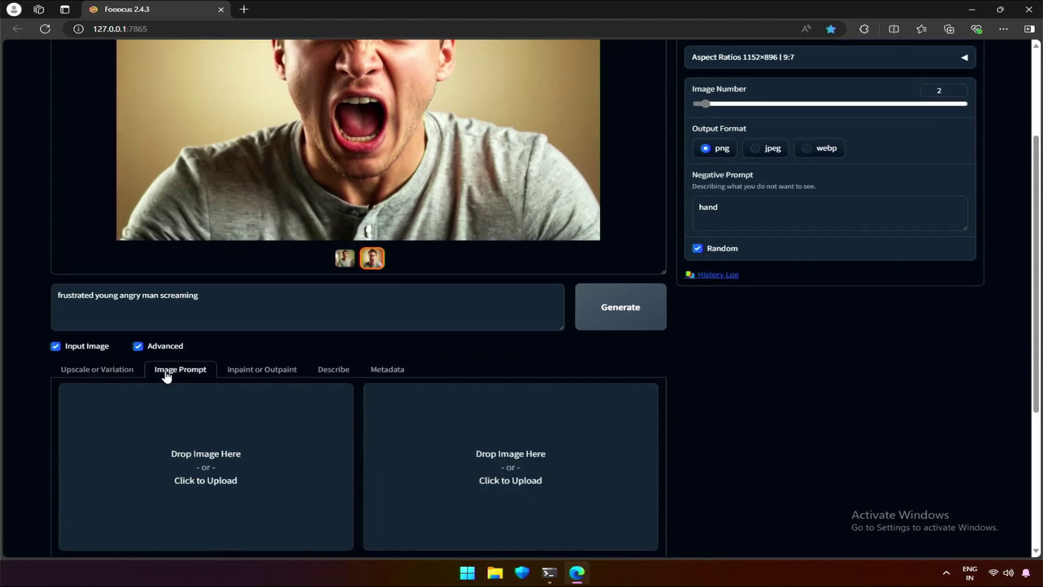
{"action": "scroll", "coordinate": [174, 389], "scroll_direction": "down", "scroll_amount": 4}
{"action": "scroll", "coordinate": [174, 387], "scroll_direction": "up", "scroll_amount": 5}
{"action": "left_click_drag", "start_coordinate": [249, 280], "coordinate": [228, 489]}
{"action": "scroll", "coordinate": [324, 491], "scroll_direction": "up", "scroll_amount": 2}
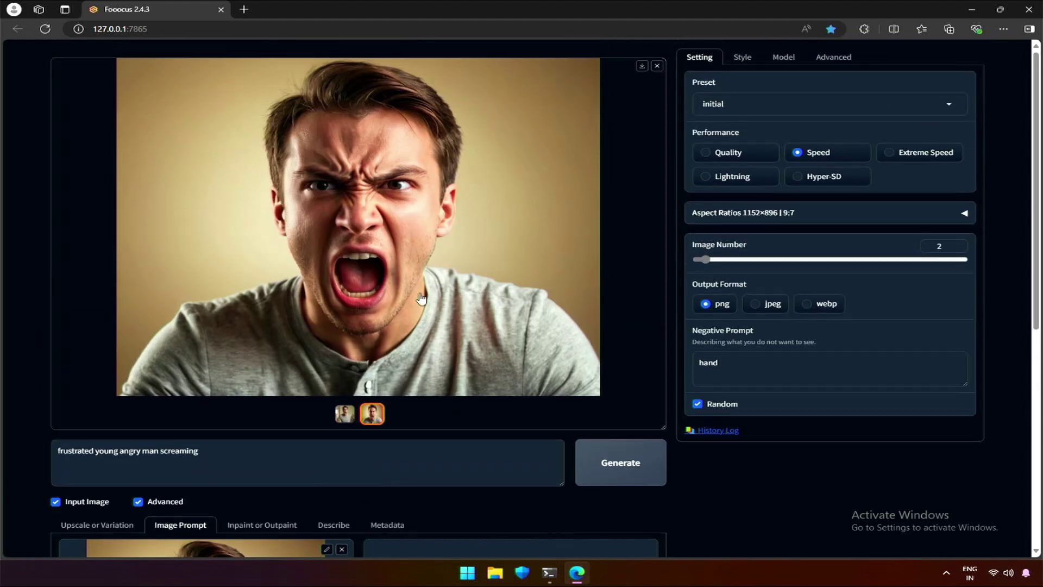
Step: Restrict styles to SAI Anime, removing Fooocus V2, Sharp and Enhance, and generate
{"action": "left_click", "coordinate": [741, 58]}
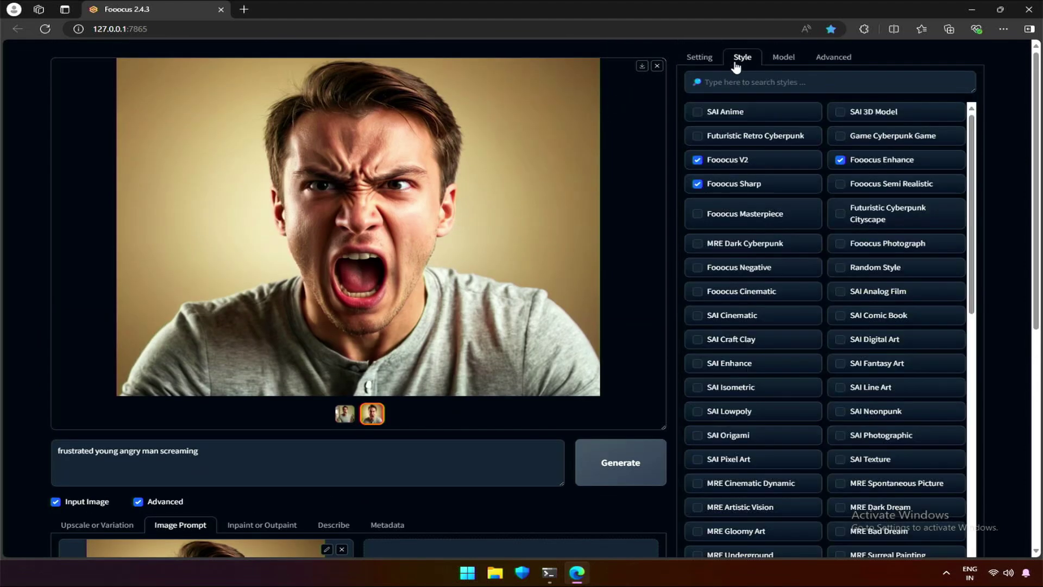
{"action": "left_click", "coordinate": [766, 163]}
{"action": "left_click", "coordinate": [760, 184]}
{"action": "left_click", "coordinate": [856, 165]}
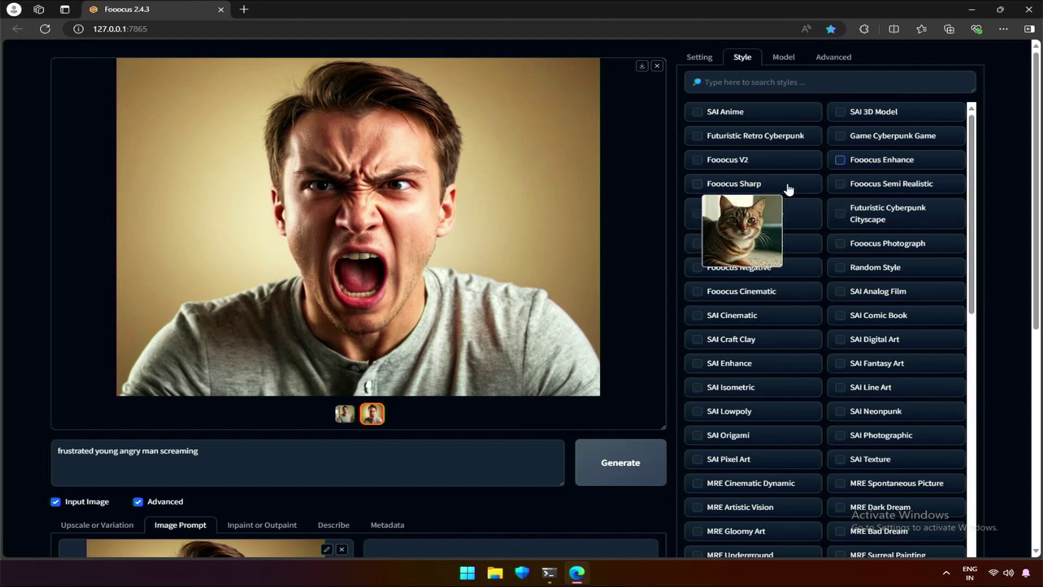
{"action": "left_click", "coordinate": [737, 114]}
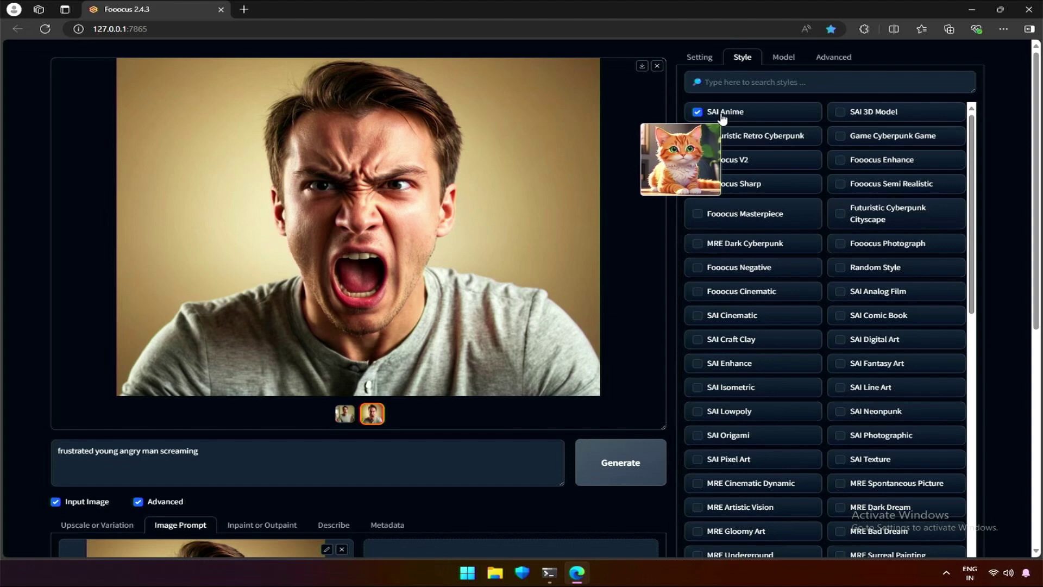
{"action": "left_click", "coordinate": [629, 458]}
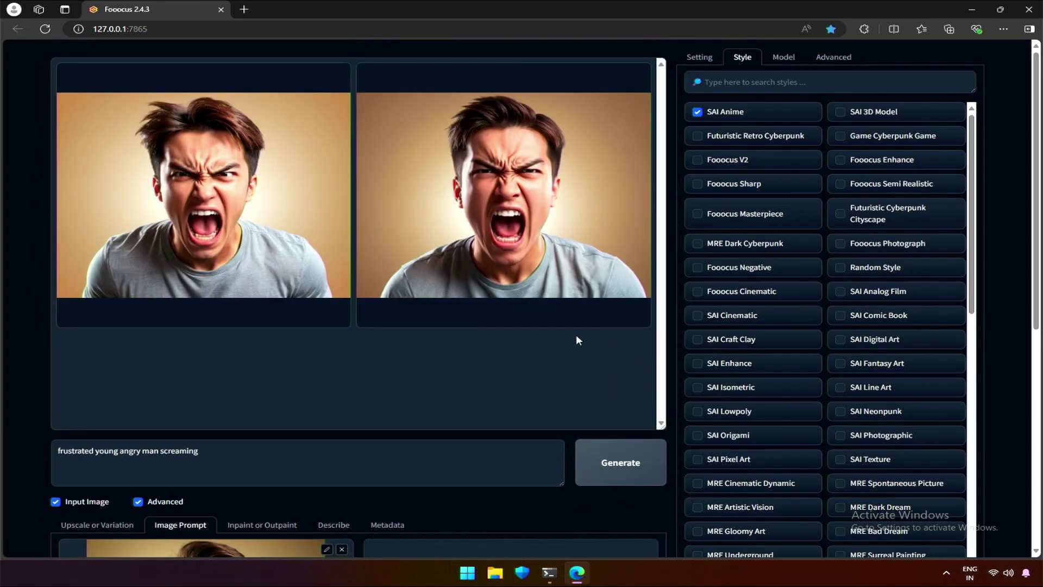
Step: Compare the two anime-style results and return to the results grid
{"action": "left_click", "coordinate": [573, 320]}
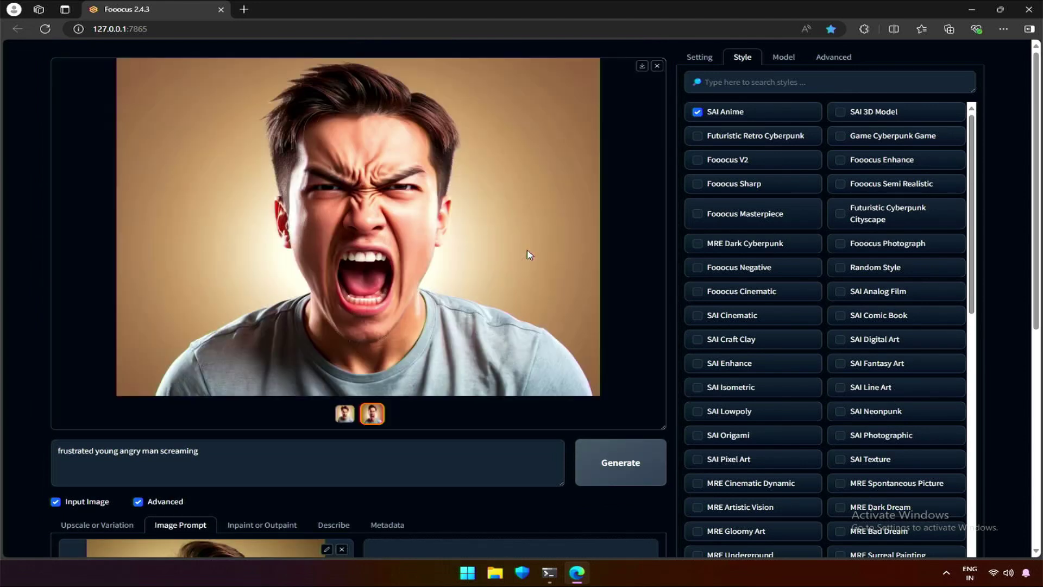
{"action": "left_click", "coordinate": [344, 414]}
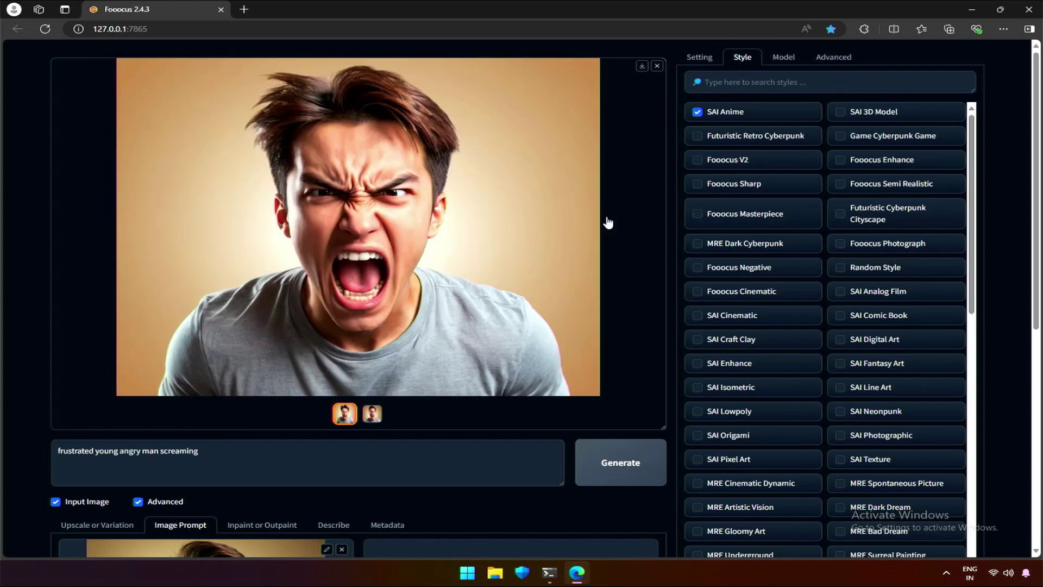
{"action": "left_click", "coordinate": [656, 65]}
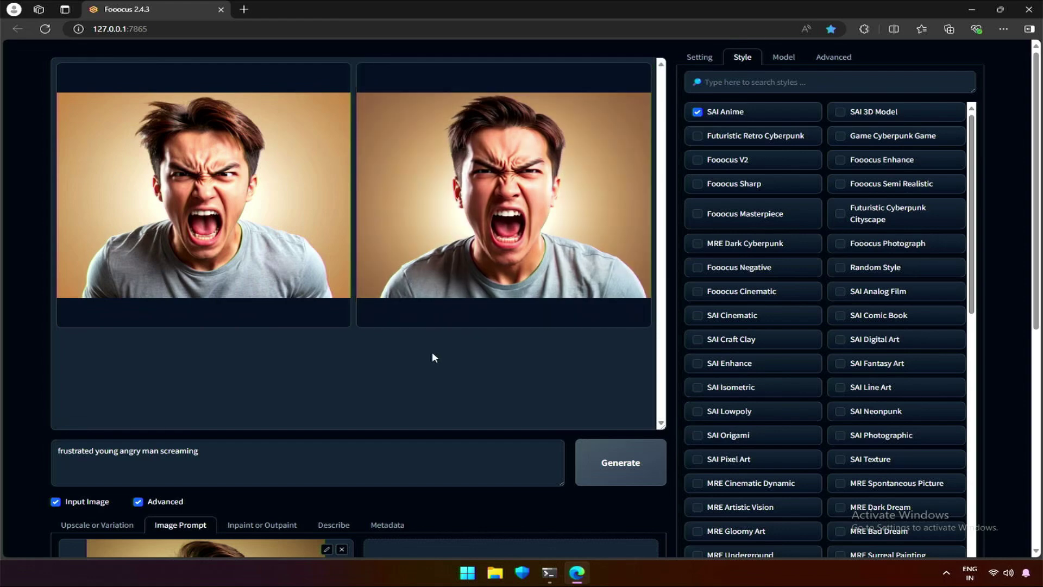
{"action": "scroll", "coordinate": [432, 351], "scroll_direction": "down", "scroll_amount": 4}
{"action": "scroll", "coordinate": [270, 391], "scroll_direction": "down", "scroll_amount": 3}
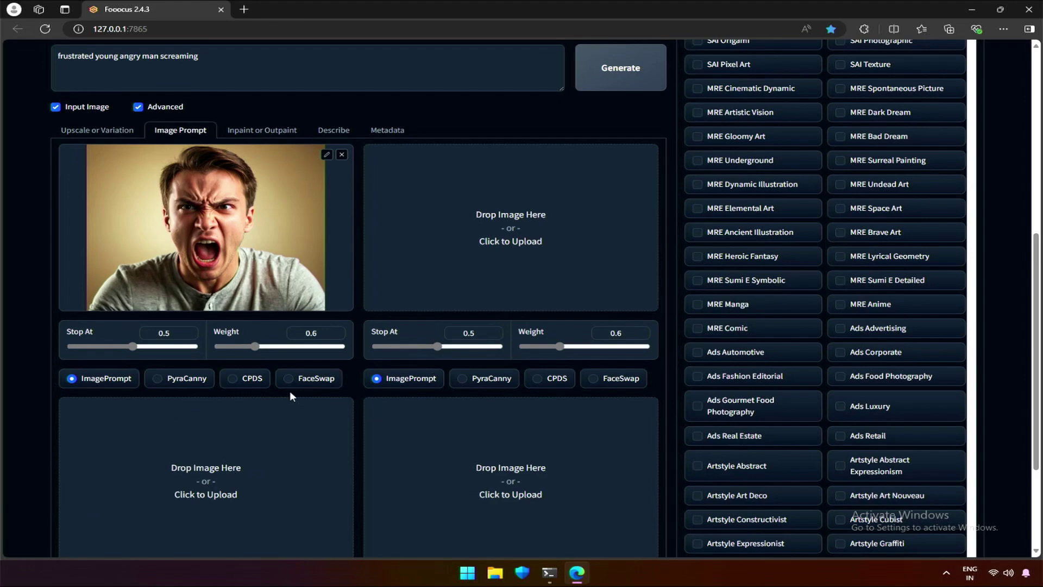
Step: Load the cyberpunk street picture as the second image prompt and set the man's image to PyraCanny
{"action": "scroll", "coordinate": [290, 395], "scroll_direction": "up", "scroll_amount": 3}
{"action": "left_click", "coordinate": [513, 400]}
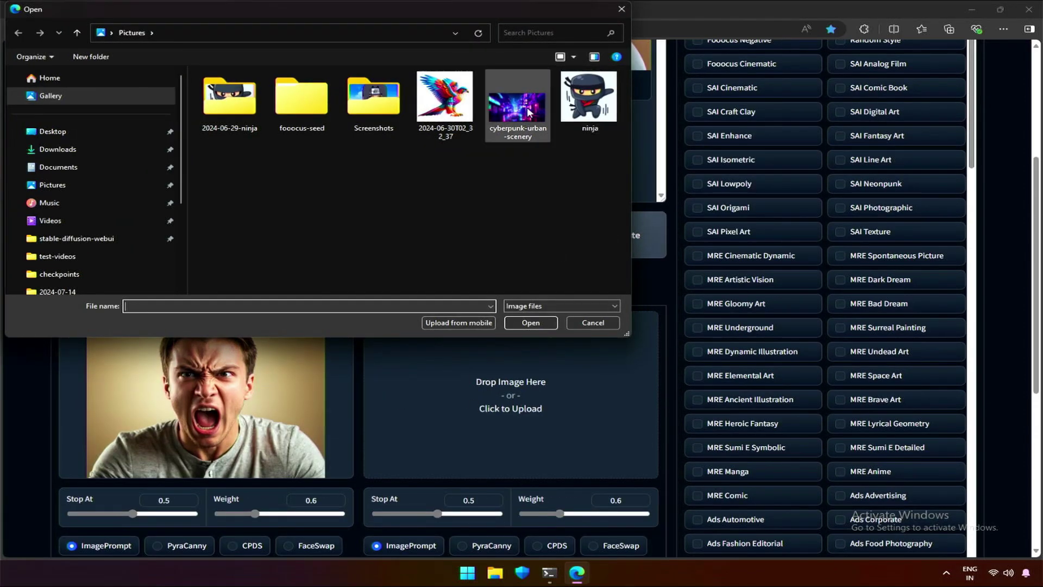
{"action": "double_click", "coordinate": [519, 115]}
{"action": "scroll", "coordinate": [505, 305], "scroll_direction": "down", "scroll_amount": 1}
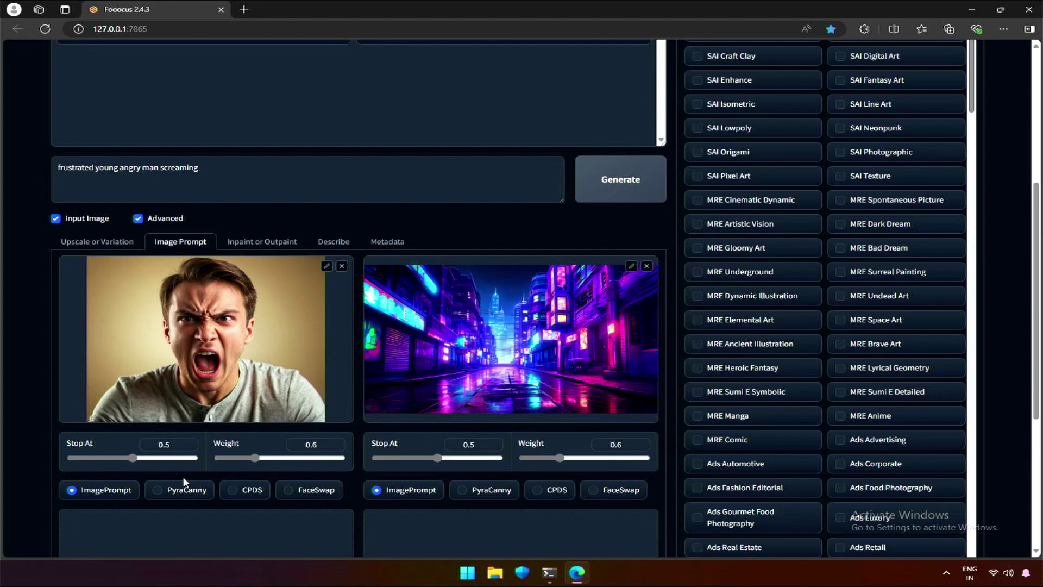
{"action": "left_click", "coordinate": [168, 493]}
{"action": "scroll", "coordinate": [544, 365], "scroll_direction": "up", "scroll_amount": 5}
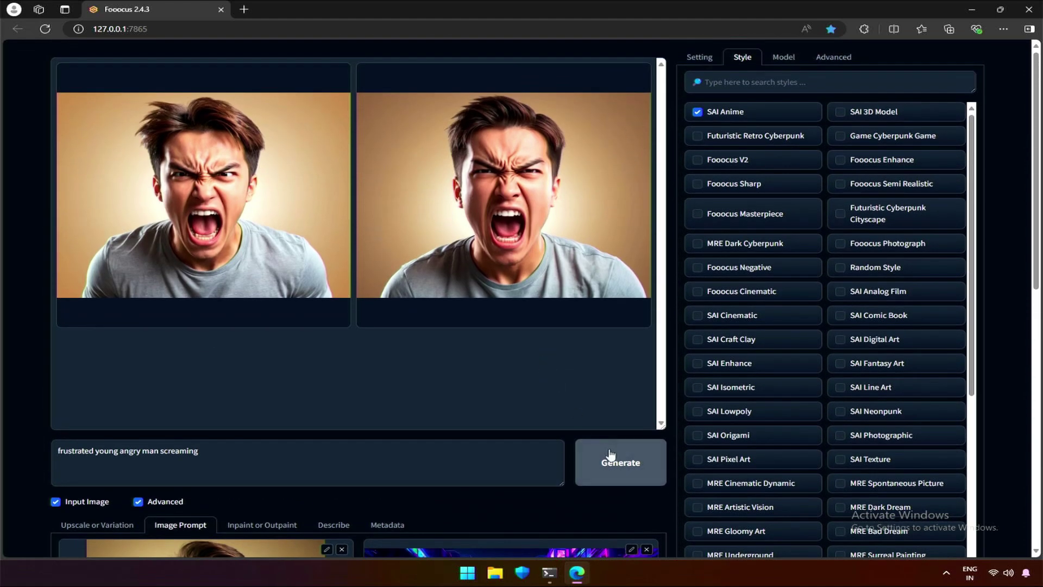
Step: Append ', cyberpunk background' to the prompt and generate new images
{"action": "left_click", "coordinate": [345, 462]}
{"action": "type", "text": ", cyberpunk"}
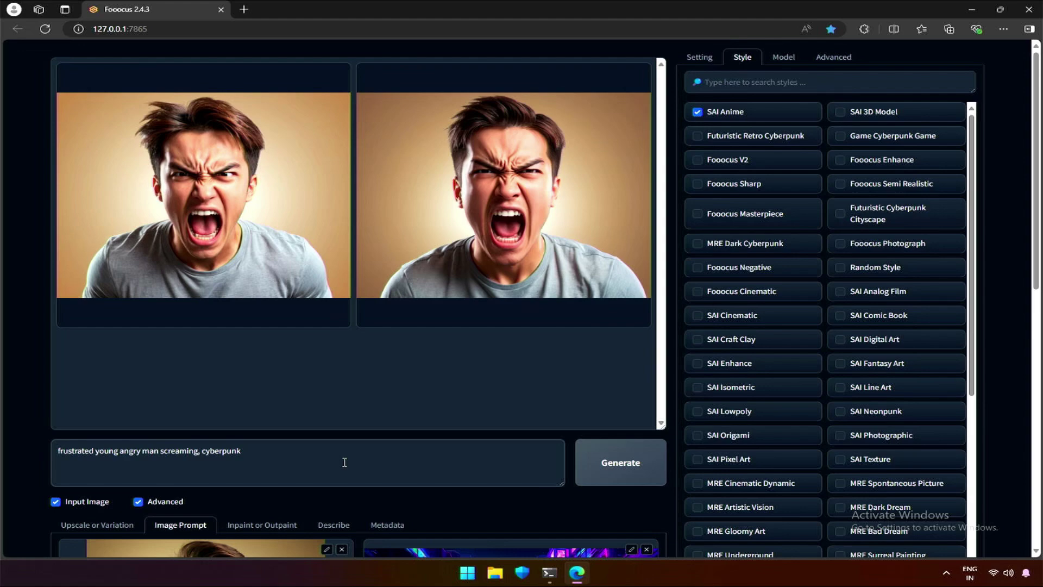
{"action": "type", "text": " background"}
{"action": "scroll", "coordinate": [345, 463], "scroll_direction": "down", "scroll_amount": 3}
{"action": "scroll", "coordinate": [346, 452], "scroll_direction": "up", "scroll_amount": 3}
{"action": "left_click", "coordinate": [592, 451]}
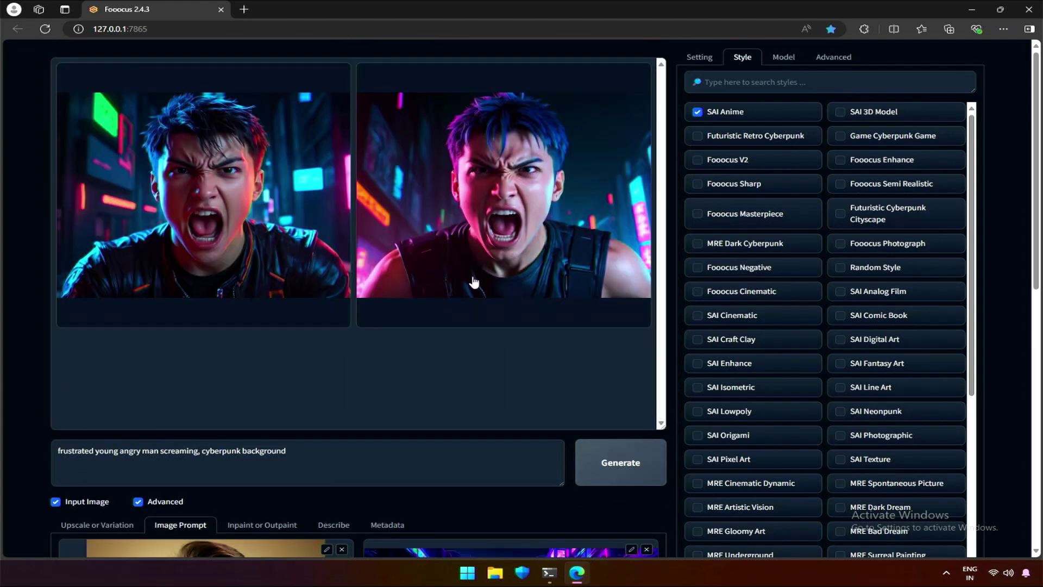
Step: Compare the blue-haired and black-haired cyberpunk portraits full screen, finishing on the black-haired one
{"action": "left_click", "coordinate": [458, 196]}
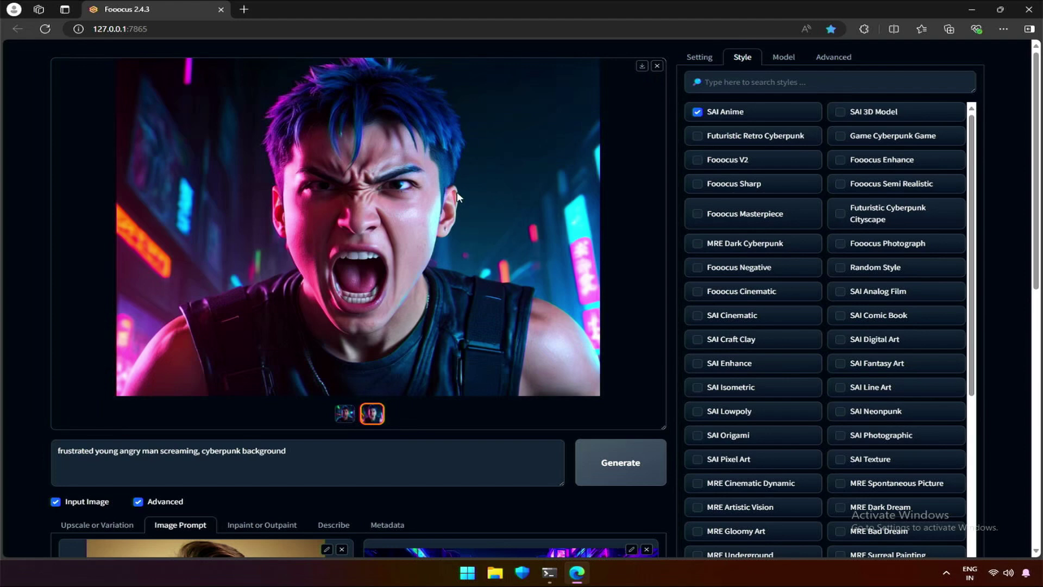
{"action": "left_click", "coordinate": [447, 287]}
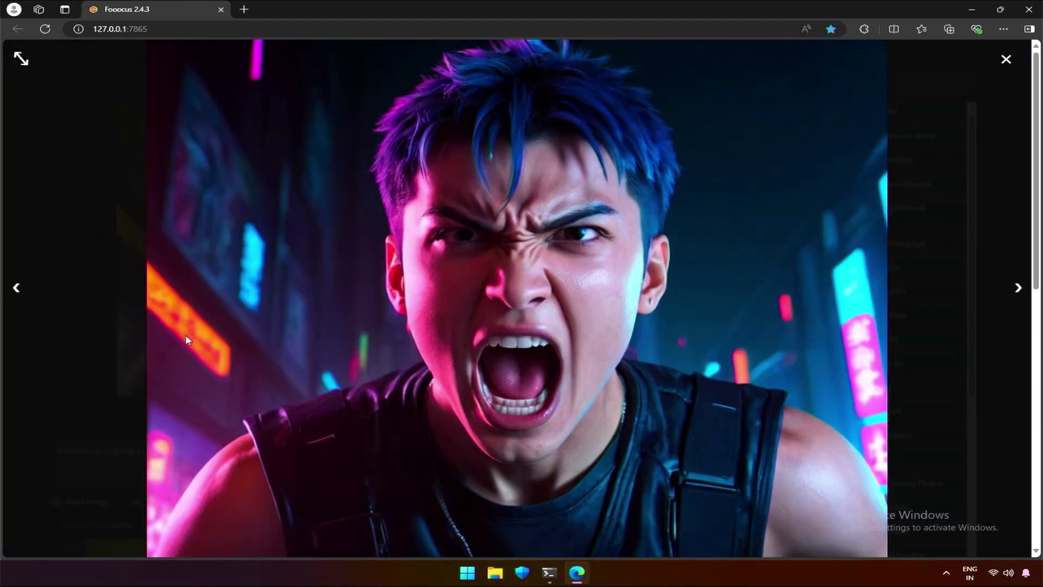
{"action": "left_click", "coordinate": [16, 287]}
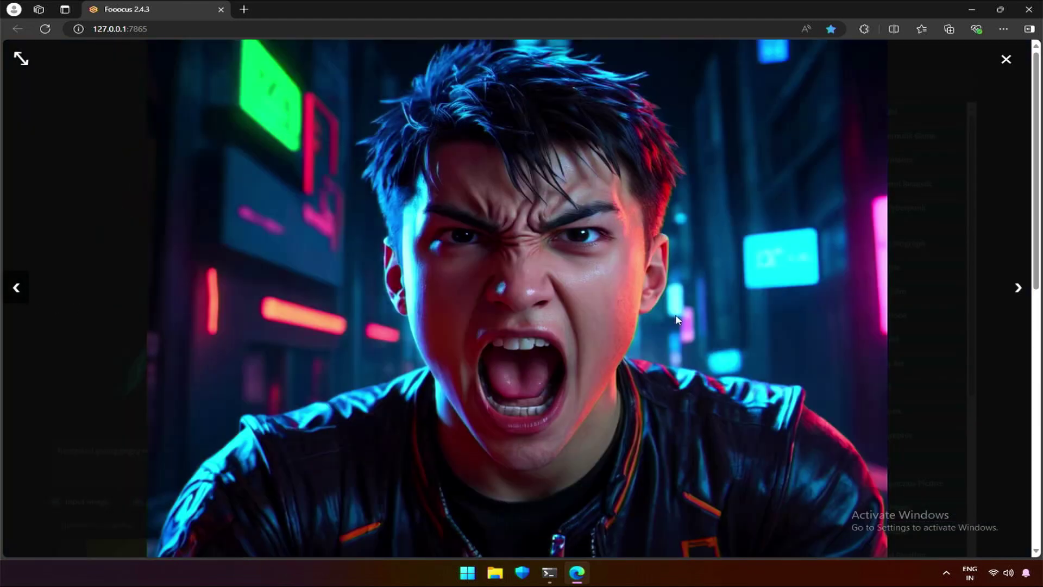
{"action": "left_click", "coordinate": [1007, 296]}
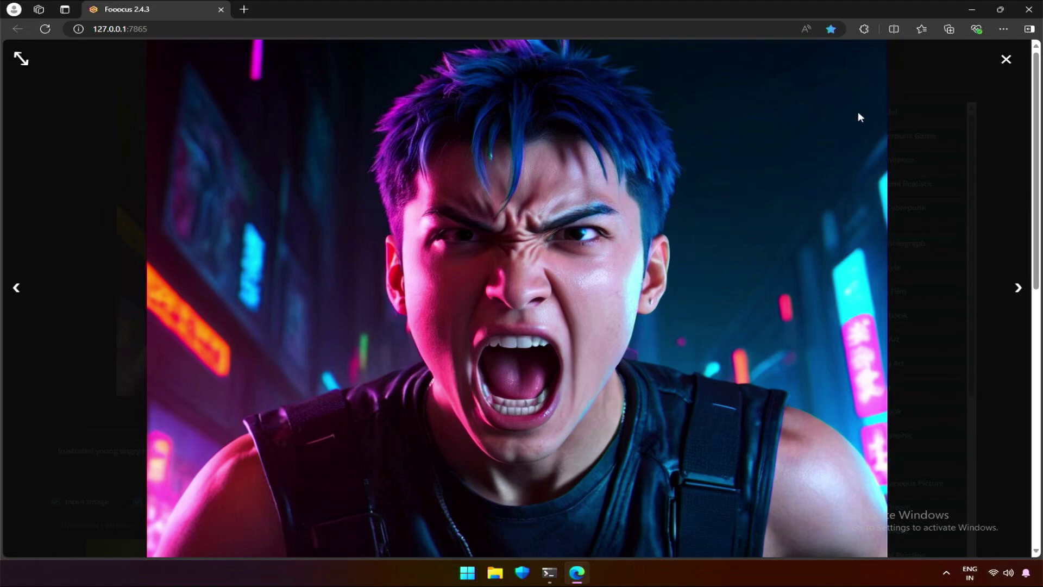
{"action": "left_click", "coordinate": [17, 289]}
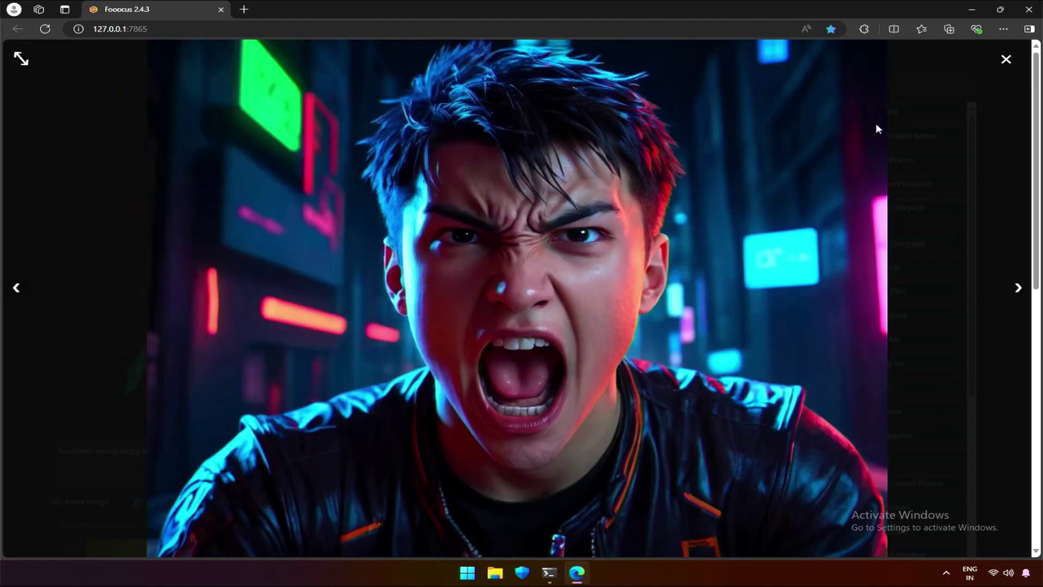
{"action": "left_click", "coordinate": [1006, 59]}
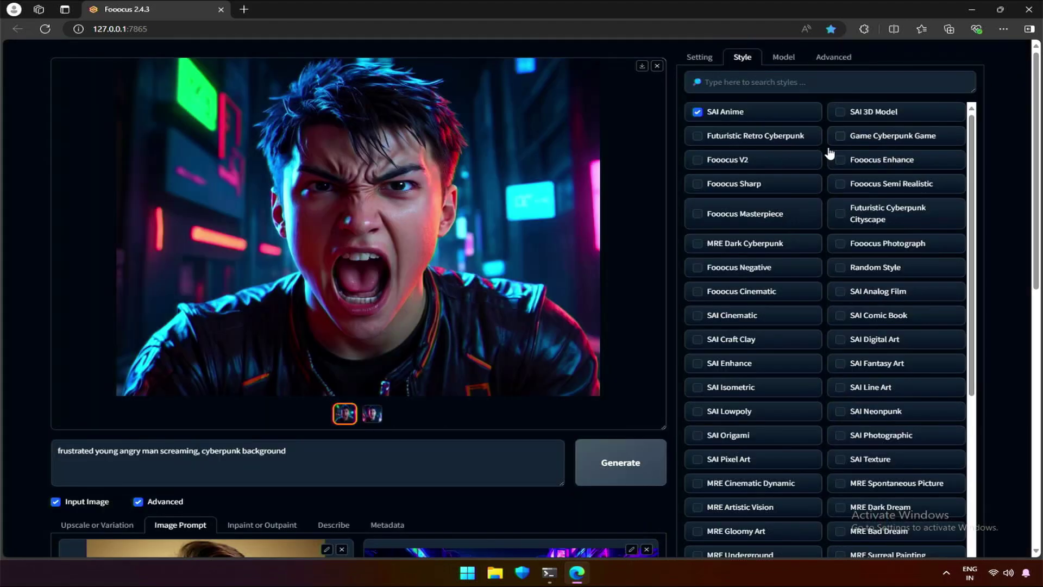
Step: Enable SAI 3D Model alongside SAI Anime, generate, and review both new portraits full screen
{"action": "left_click", "coordinate": [840, 112]}
{"action": "left_click", "coordinate": [621, 466]}
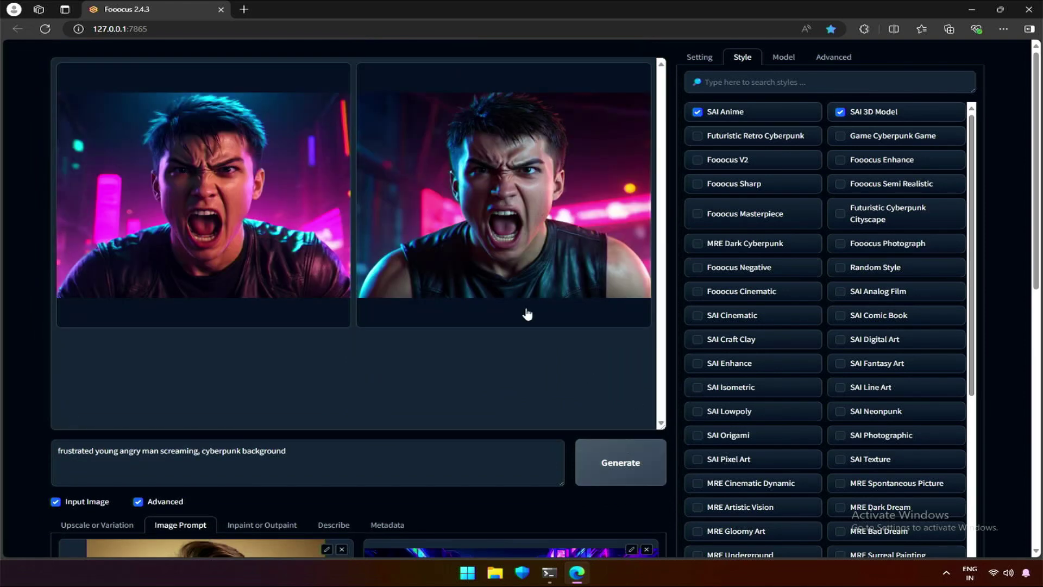
{"action": "left_click", "coordinate": [526, 248]}
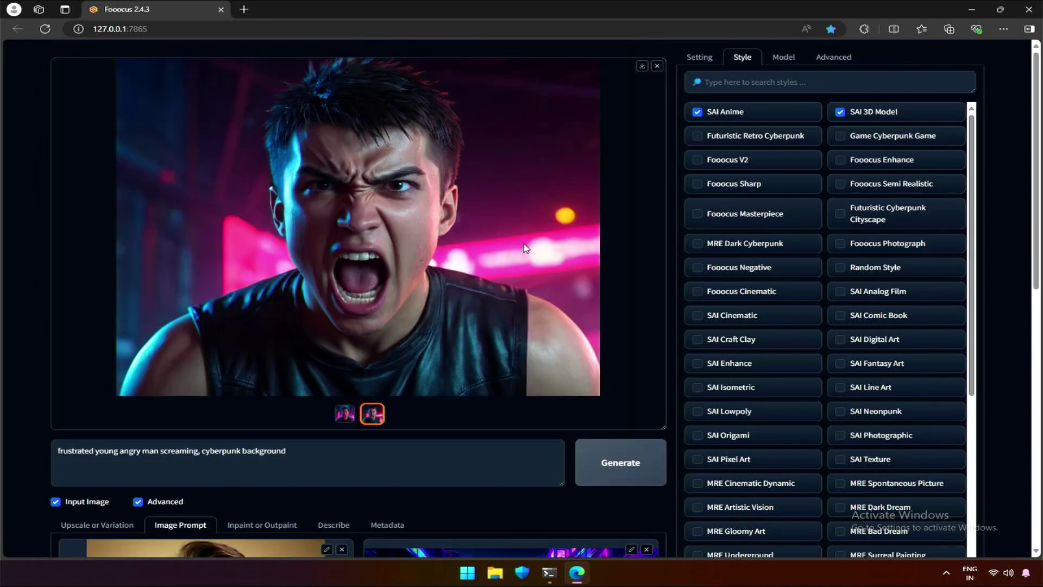
{"action": "left_click", "coordinate": [417, 300]}
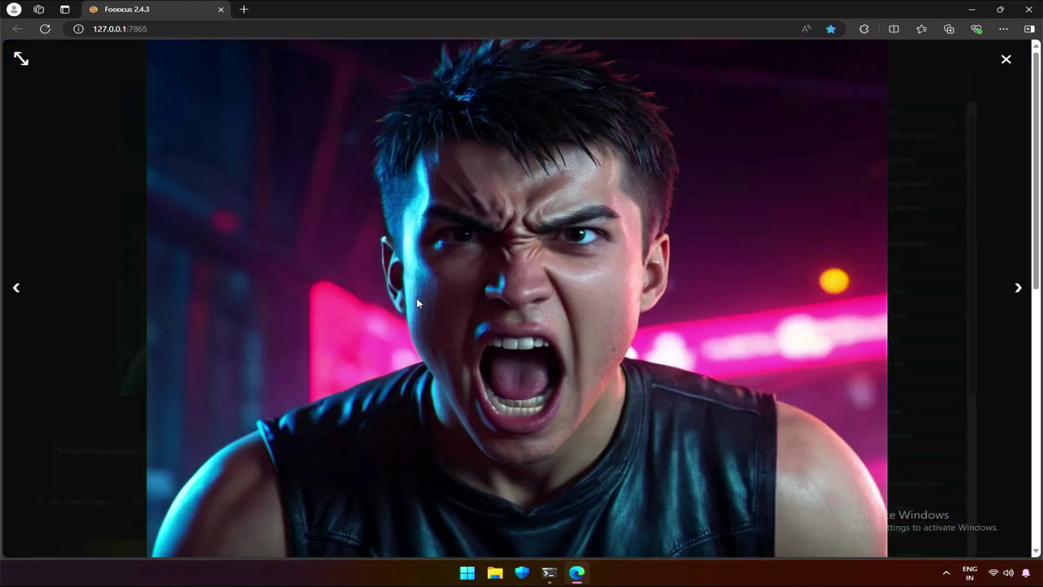
{"action": "left_click", "coordinate": [18, 291]}
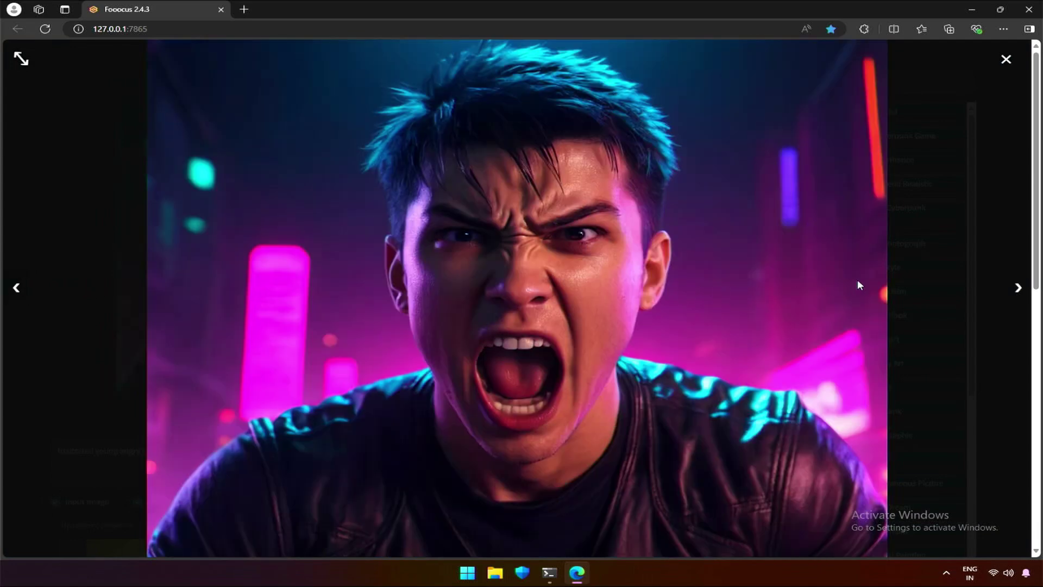
{"action": "left_click", "coordinate": [1006, 60]}
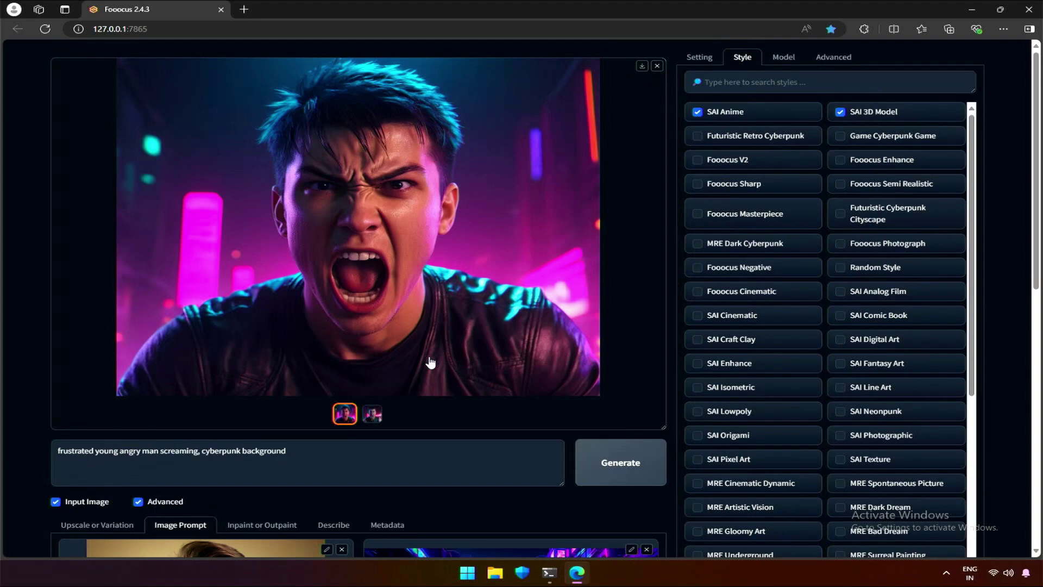
{"action": "scroll", "coordinate": [430, 361], "scroll_direction": "down", "scroll_amount": 4}
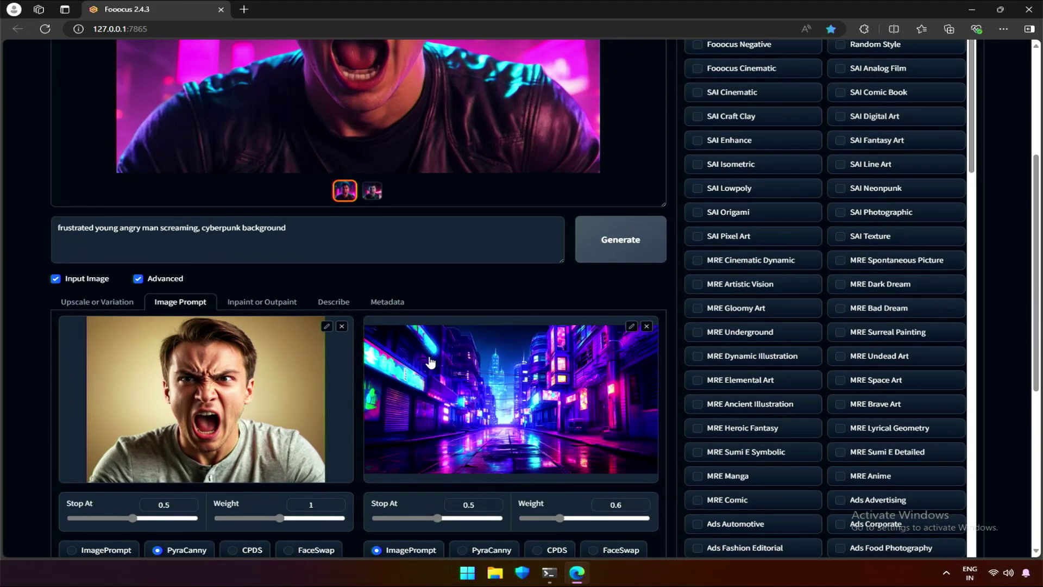
{"action": "scroll", "coordinate": [430, 361], "scroll_direction": "up", "scroll_amount": 4}
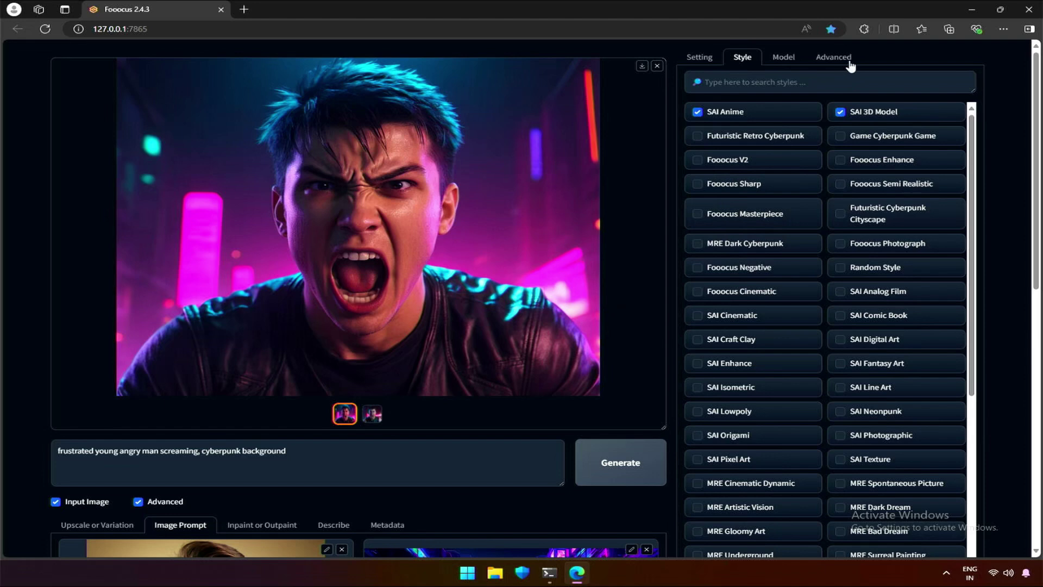
Step: Disable LoRAs 1, 3, 4 and 5 and set the base model to dreamshaperXL_alpha2Xl10
{"action": "left_click", "coordinate": [783, 59]}
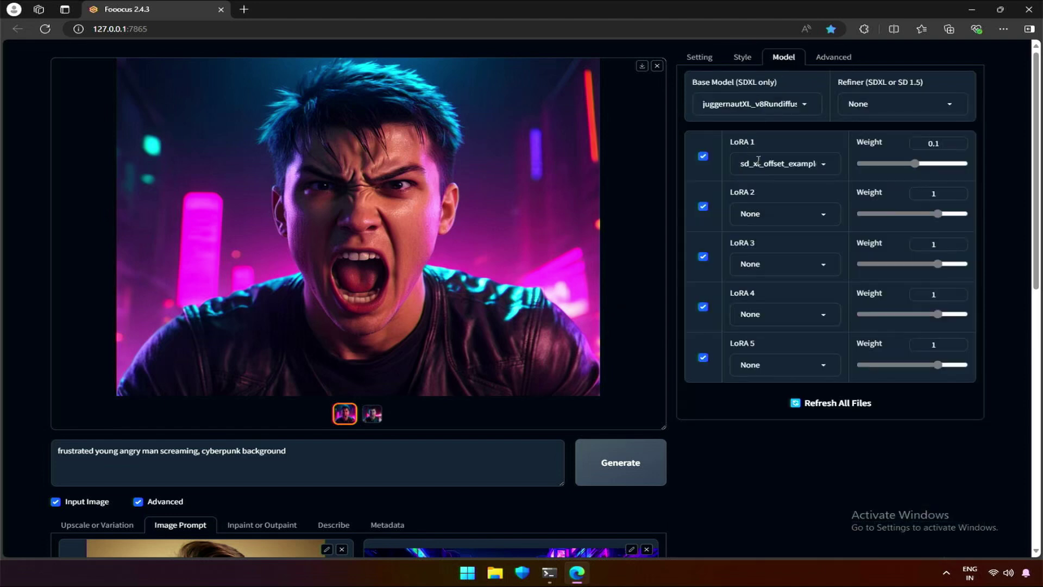
{"action": "left_click", "coordinate": [703, 156]}
{"action": "left_click", "coordinate": [704, 258]}
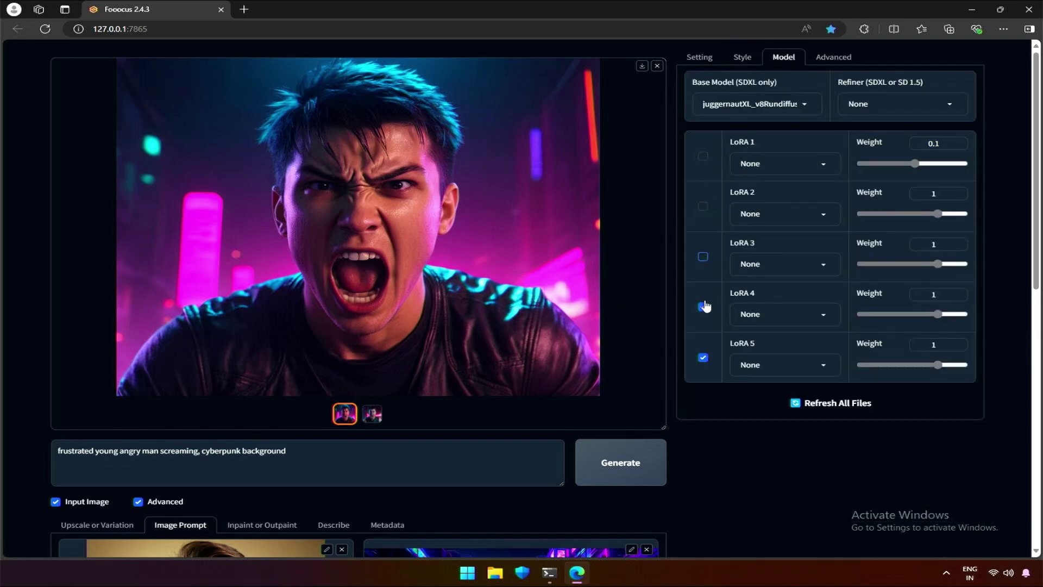
{"action": "left_click", "coordinate": [704, 307]}
{"action": "left_click", "coordinate": [703, 358]}
{"action": "left_click", "coordinate": [748, 99]}
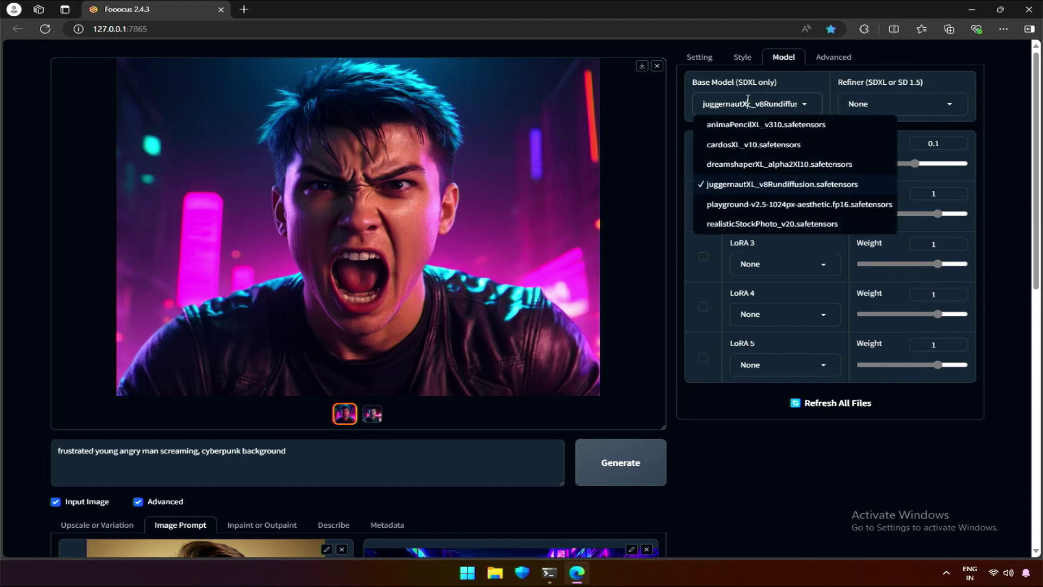
{"action": "left_click", "coordinate": [732, 165]}
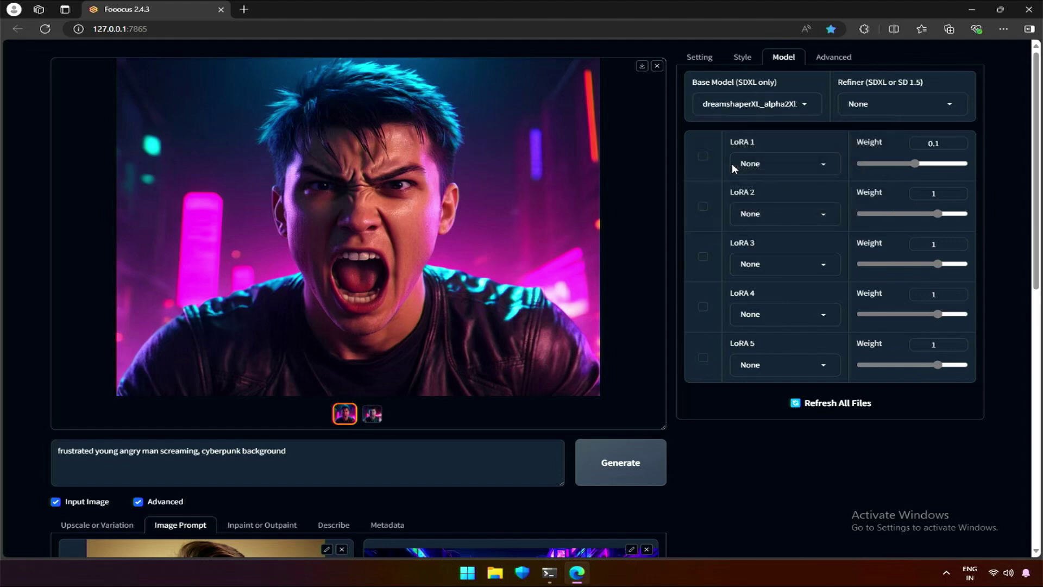
{"action": "left_click", "coordinate": [744, 59]}
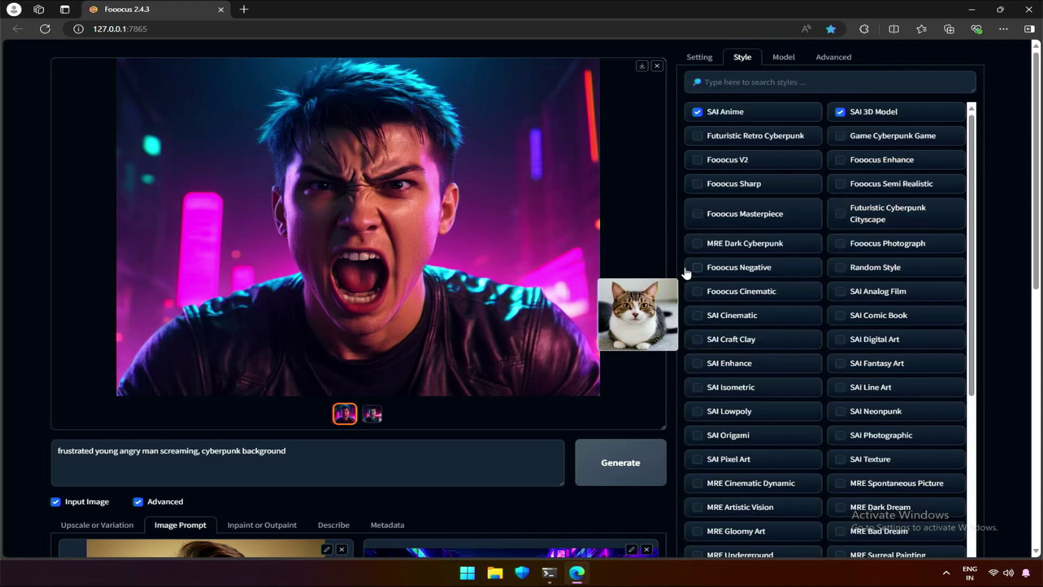
Step: Generate with DreamShaper and compare both portraits full screen, ending on the shoulder-logo one
{"action": "left_click", "coordinate": [625, 459]}
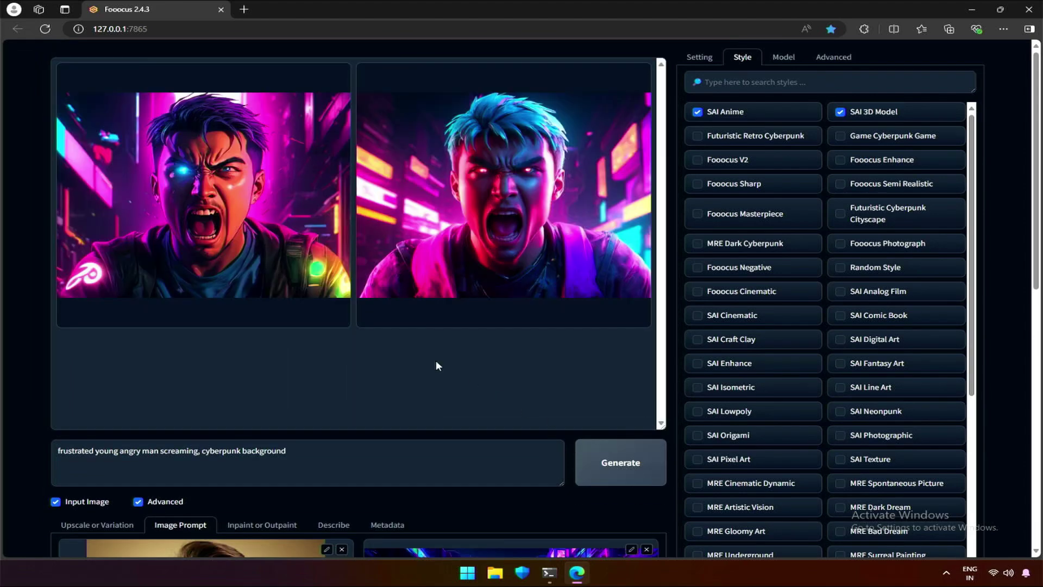
{"action": "left_click", "coordinate": [280, 271]}
{"action": "left_click", "coordinate": [397, 273]}
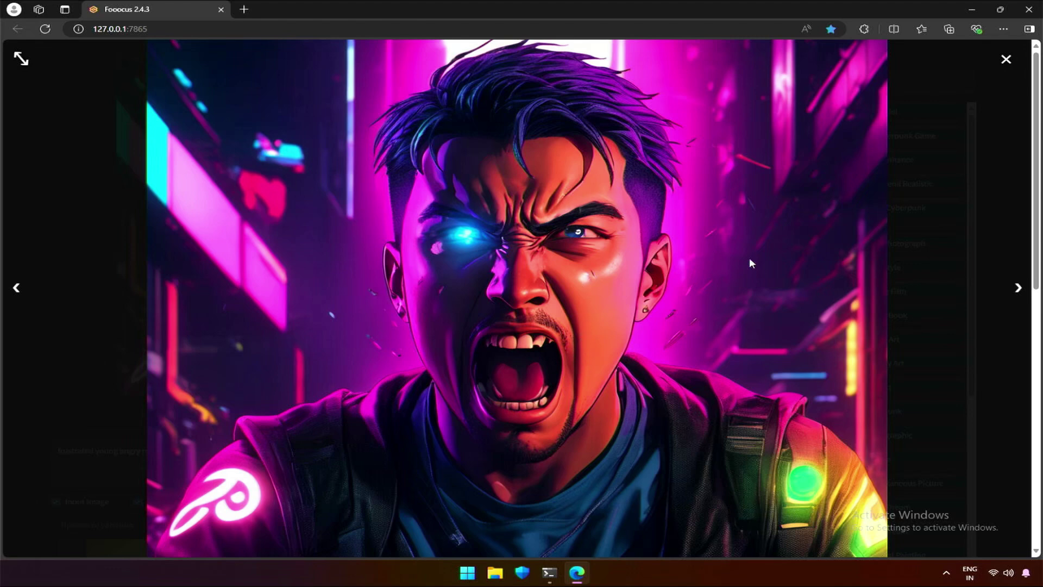
{"action": "left_click", "coordinate": [1016, 289]}
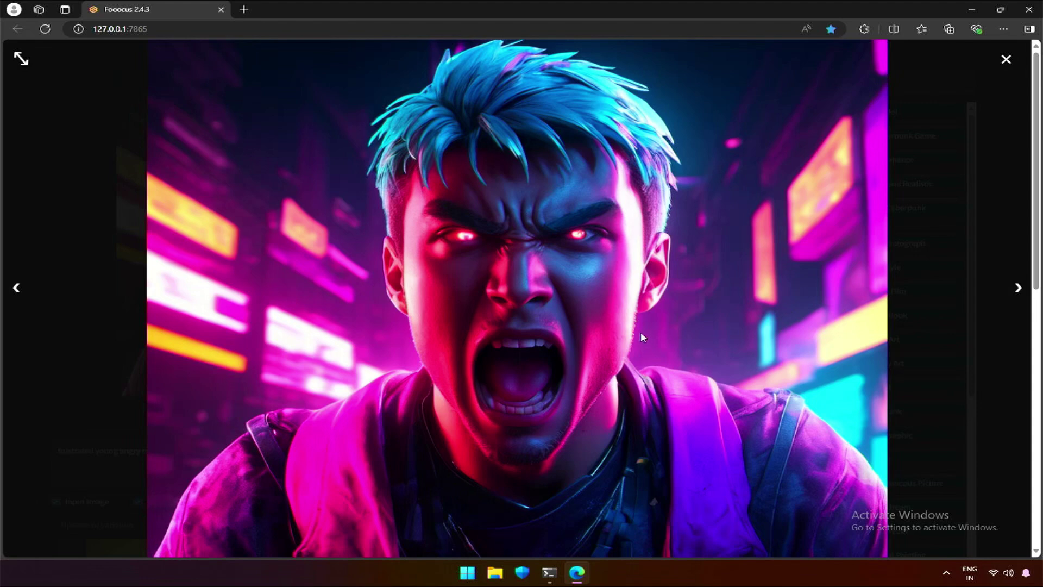
{"action": "left_click", "coordinate": [18, 289]}
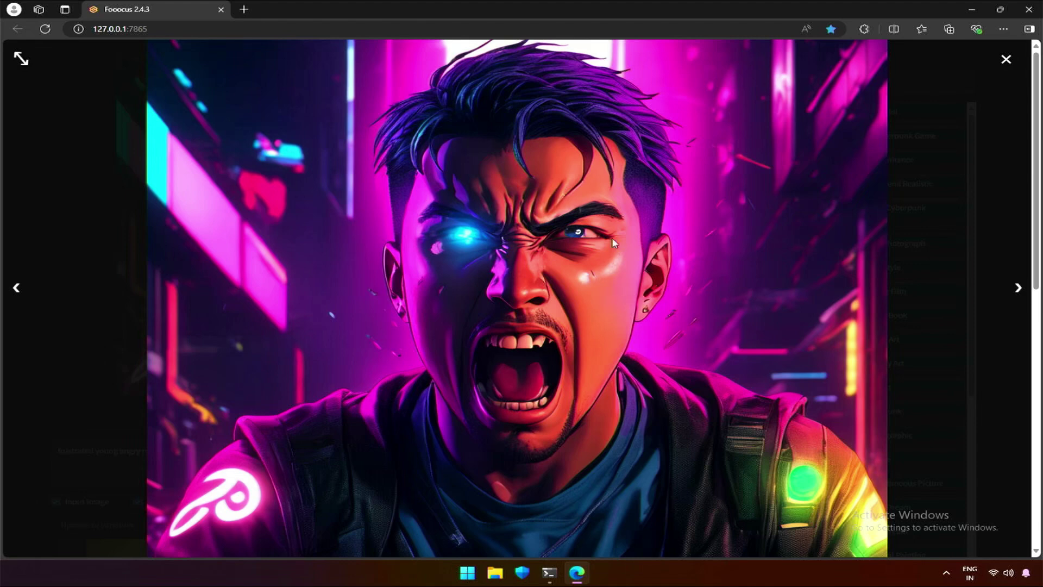
{"action": "left_click", "coordinate": [1008, 61]}
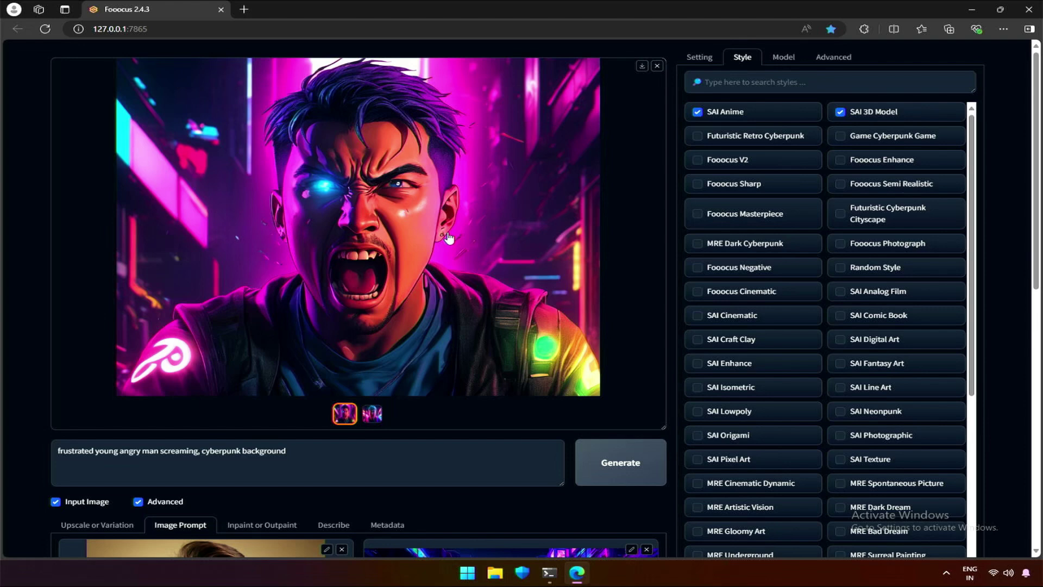
Step: Drop the shoulder-logo portrait into Upscale or Variation and generate Vary (Strong) versions
{"action": "scroll", "coordinate": [446, 239], "scroll_direction": "down", "scroll_amount": 1}
{"action": "left_click", "coordinate": [92, 471]}
{"action": "scroll", "coordinate": [144, 389], "scroll_direction": "down", "scroll_amount": 2}
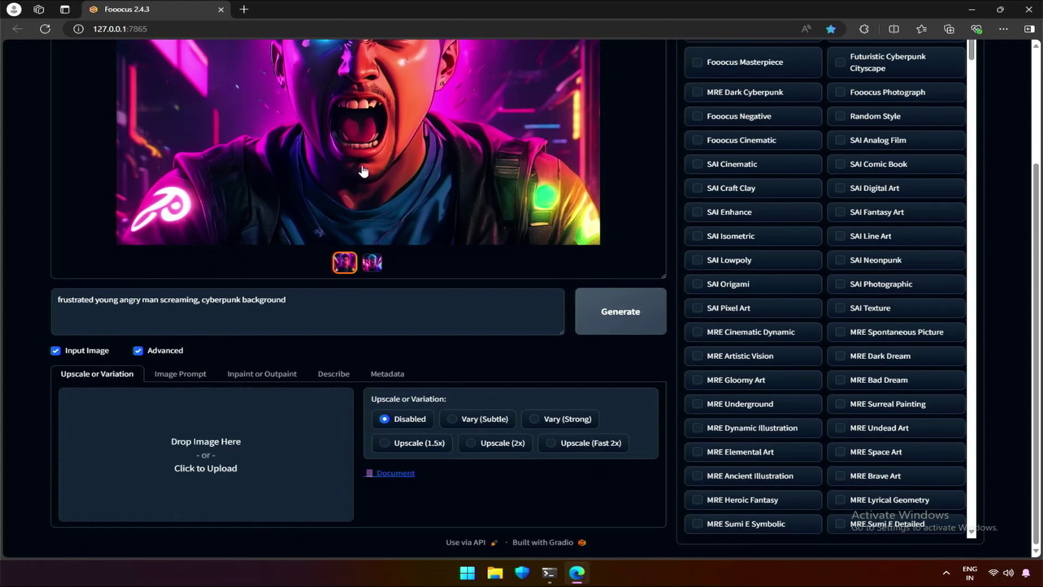
{"action": "left_click_drag", "start_coordinate": [361, 173], "coordinate": [185, 435]}
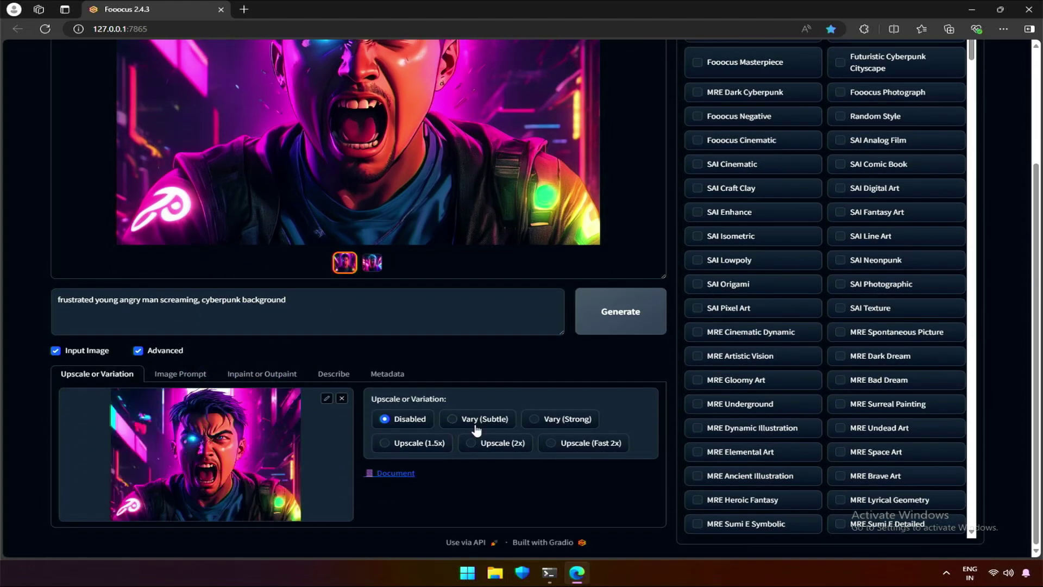
{"action": "left_click", "coordinate": [555, 421]}
{"action": "left_click", "coordinate": [611, 312]}
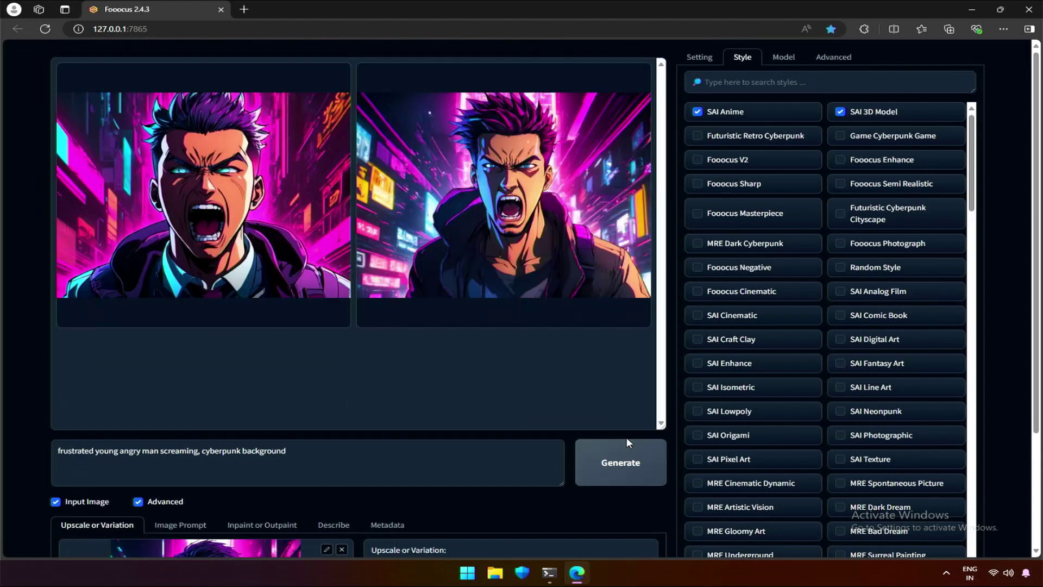
Step: Compare the two strong variations in the gallery
{"action": "left_click", "coordinate": [466, 290]}
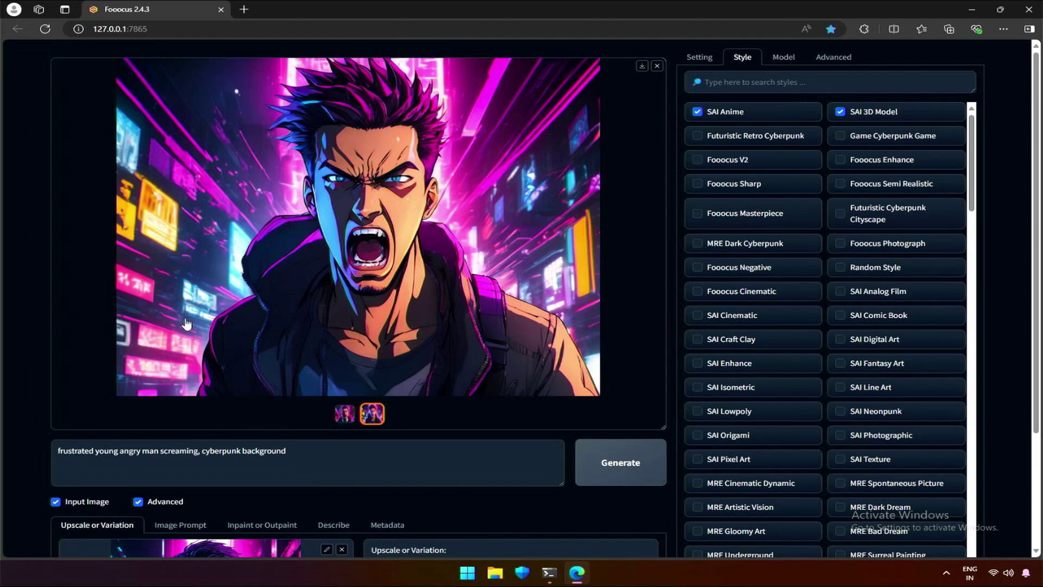
{"action": "left_click", "coordinate": [344, 414]}
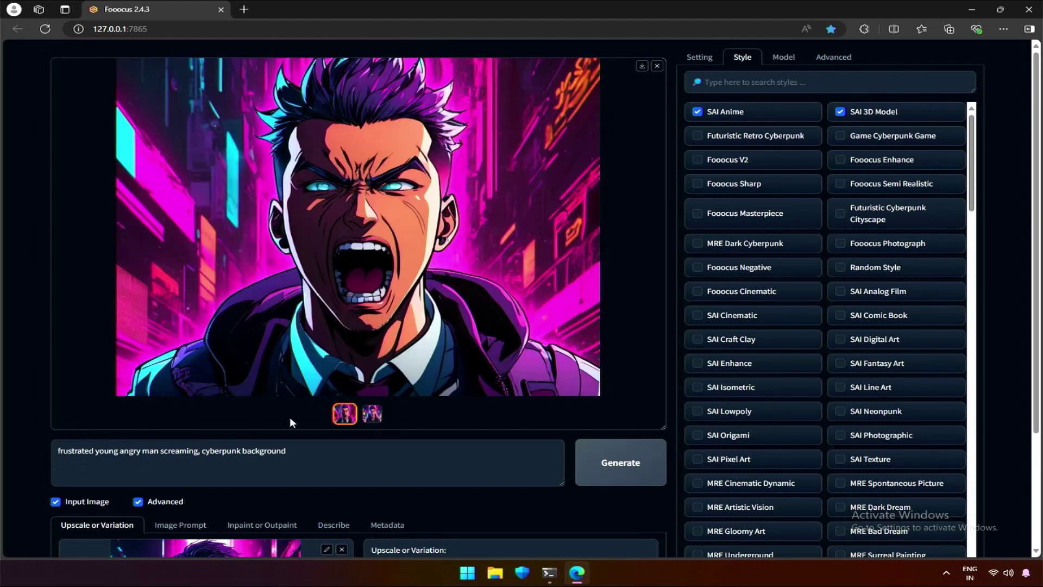
{"action": "left_click", "coordinate": [372, 414]}
Step: Switch to Vary (Subtle) and generate again
{"action": "scroll", "coordinate": [373, 417], "scroll_direction": "down", "scroll_amount": 2}
{"action": "left_click", "coordinate": [471, 459]}
{"action": "scroll", "coordinate": [489, 459], "scroll_direction": "up", "scroll_amount": 2}
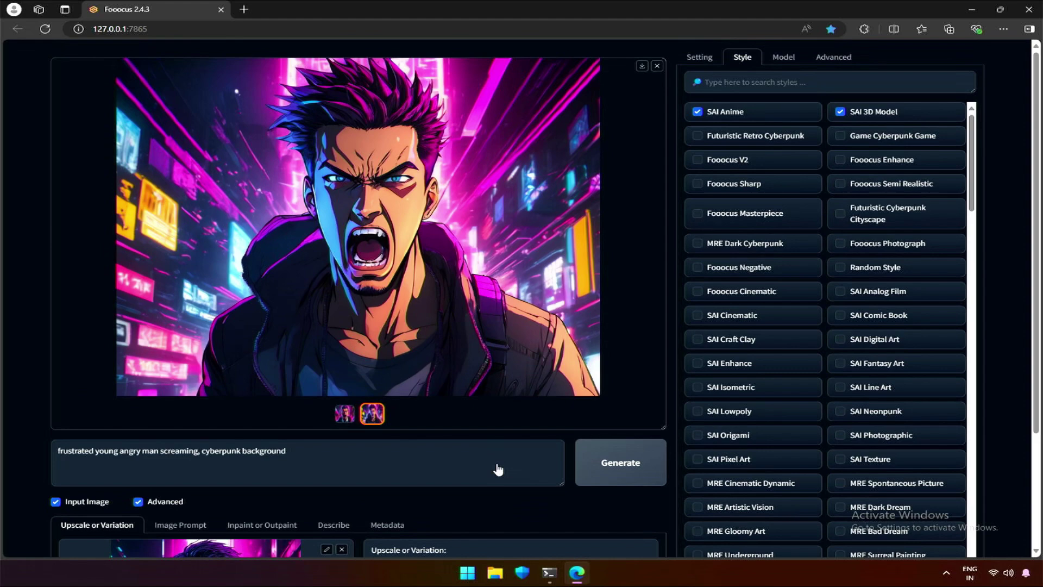
{"action": "left_click", "coordinate": [620, 462]}
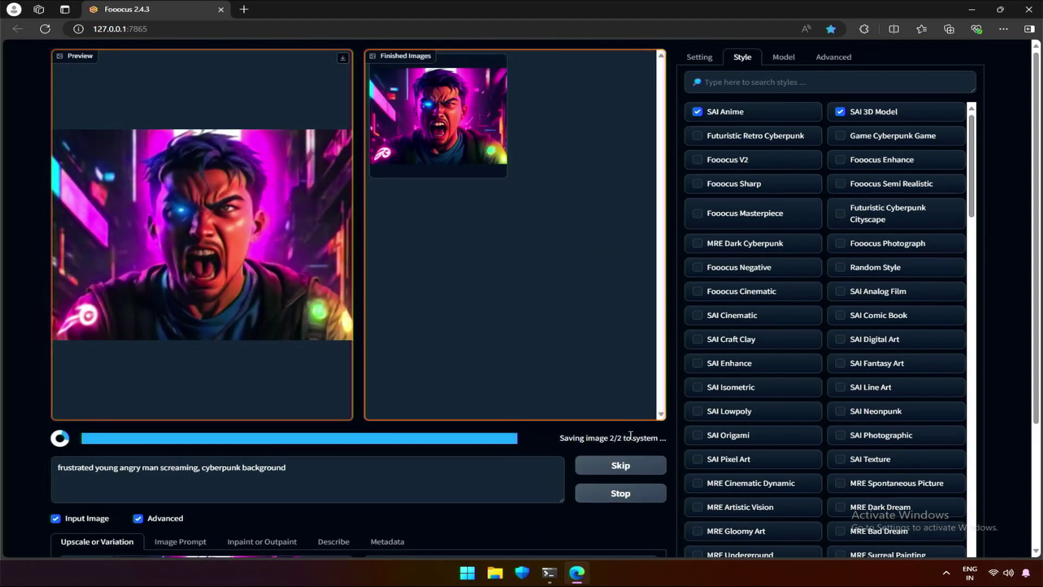
Step: Compare the two subtle, more 3D-looking variations, ending on the second one
{"action": "left_click", "coordinate": [543, 210]}
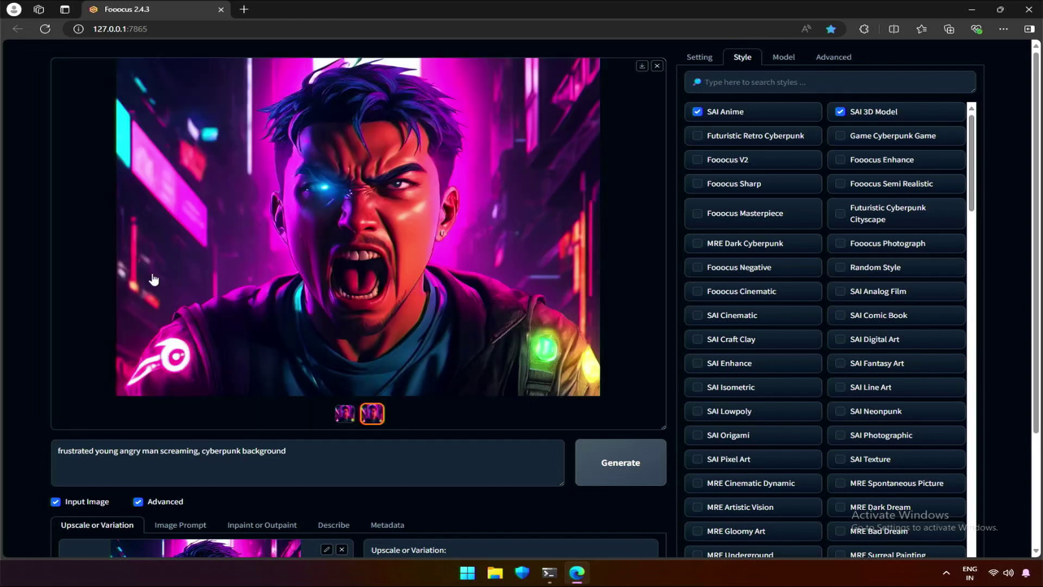
{"action": "left_click", "coordinate": [348, 417]}
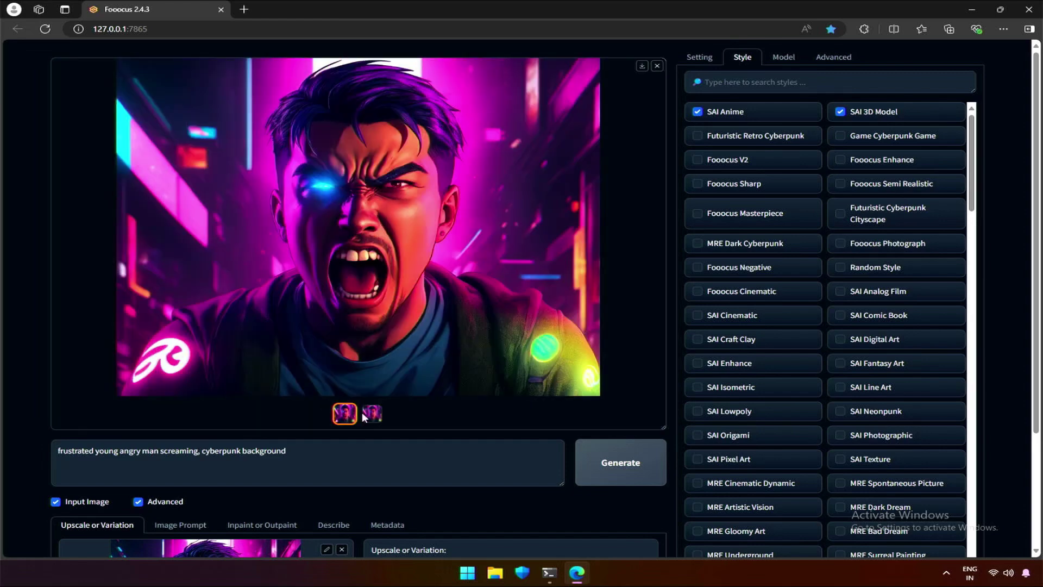
{"action": "left_click", "coordinate": [368, 415]}
{"action": "scroll", "coordinate": [329, 338], "scroll_direction": "down", "scroll_amount": 3}
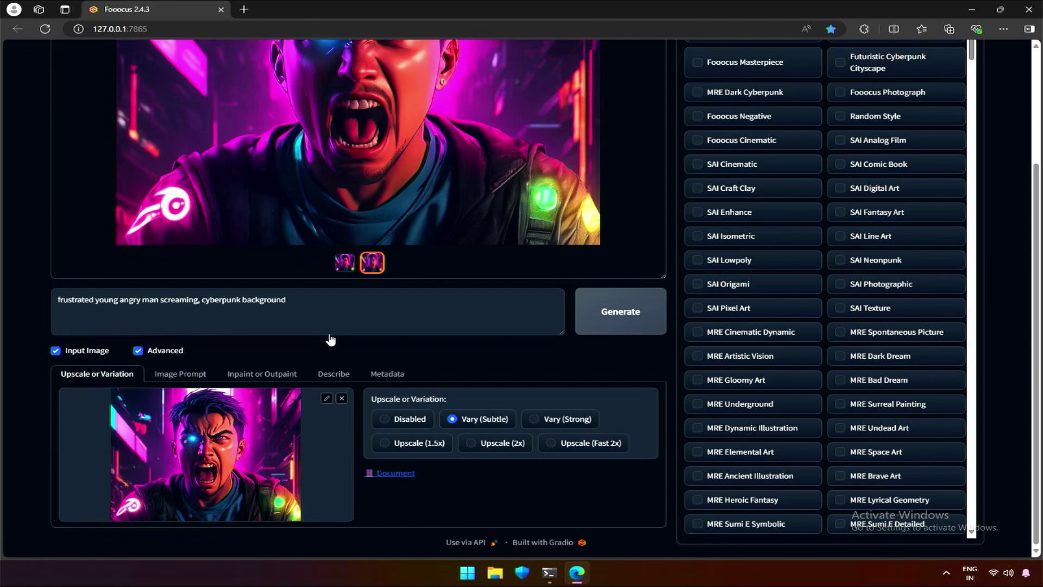
{"action": "scroll", "coordinate": [335, 346], "scroll_direction": "up", "scroll_amount": 3}
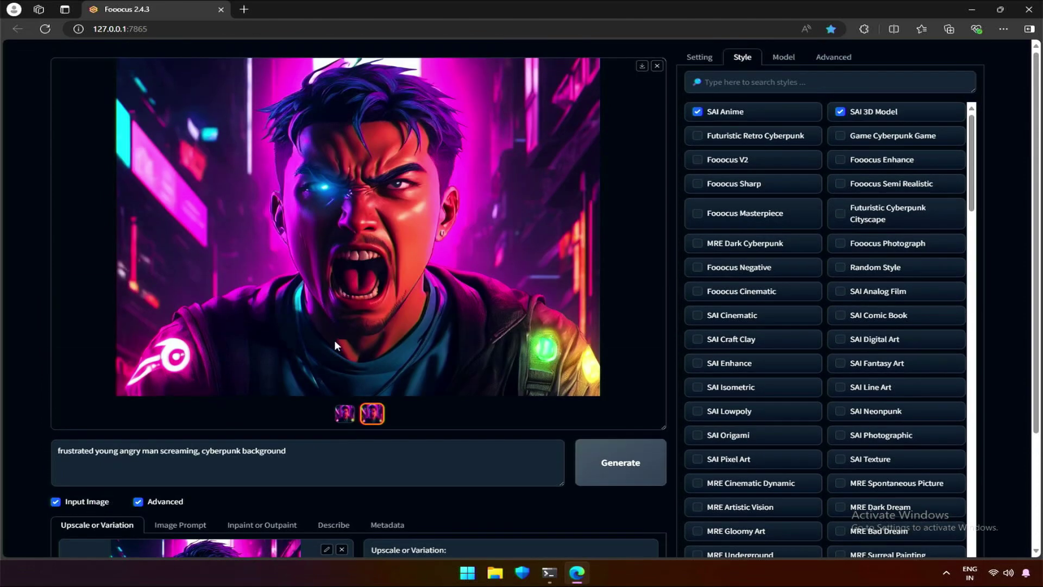
{"action": "left_click", "coordinate": [354, 416]}
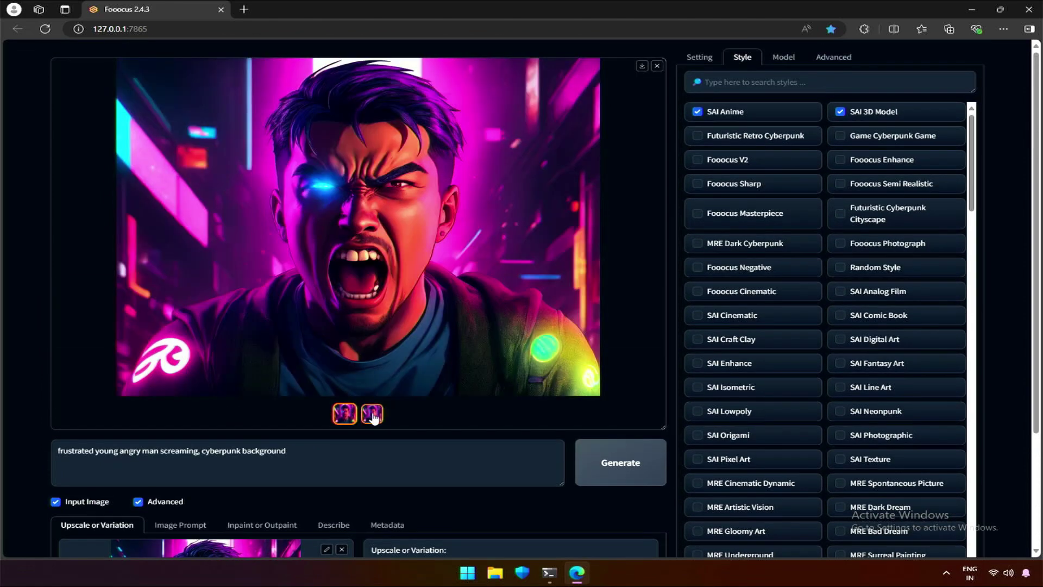
{"action": "left_click", "coordinate": [372, 416]}
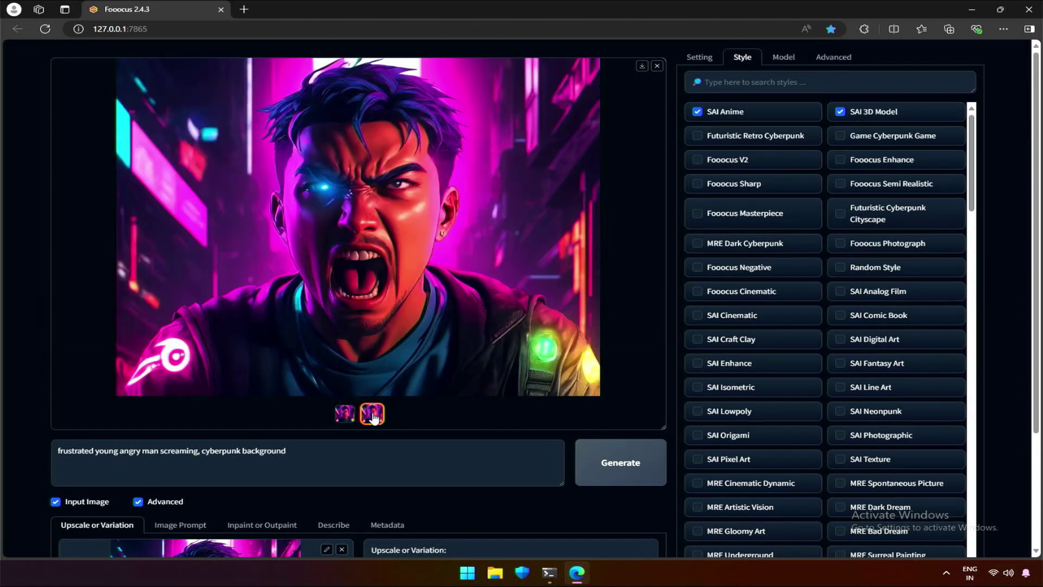
Step: Load the portrait into Inpaint or Outpaint and set the method to Modify Content
{"action": "left_click", "coordinate": [267, 526]}
{"action": "scroll", "coordinate": [279, 438], "scroll_direction": "down", "scroll_amount": 7}
{"action": "scroll", "coordinate": [284, 432], "scroll_direction": "up", "scroll_amount": 3}
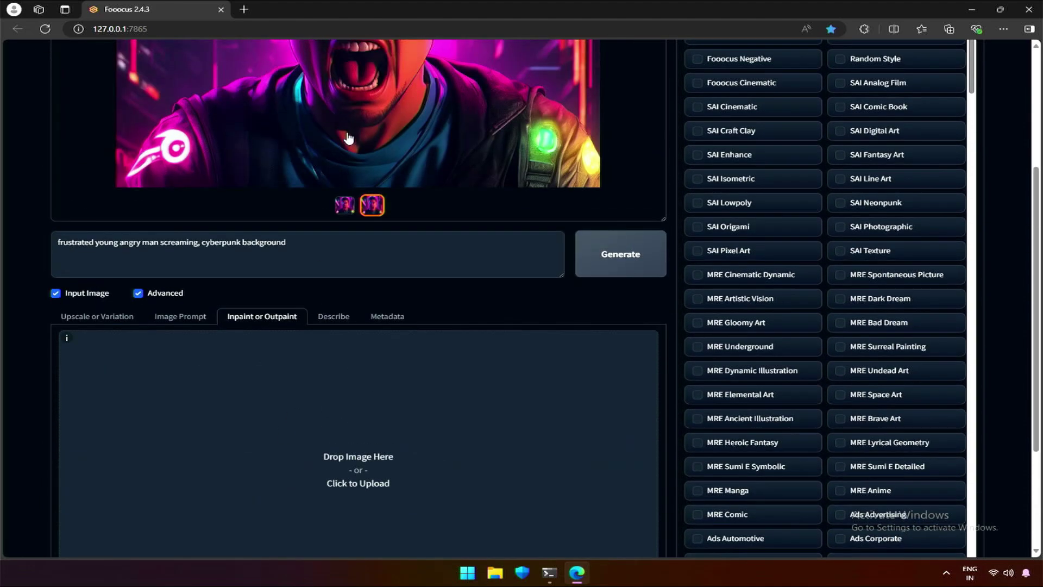
{"action": "left_click_drag", "start_coordinate": [349, 137], "coordinate": [314, 467]}
{"action": "scroll", "coordinate": [315, 427], "scroll_direction": "down", "scroll_amount": 2}
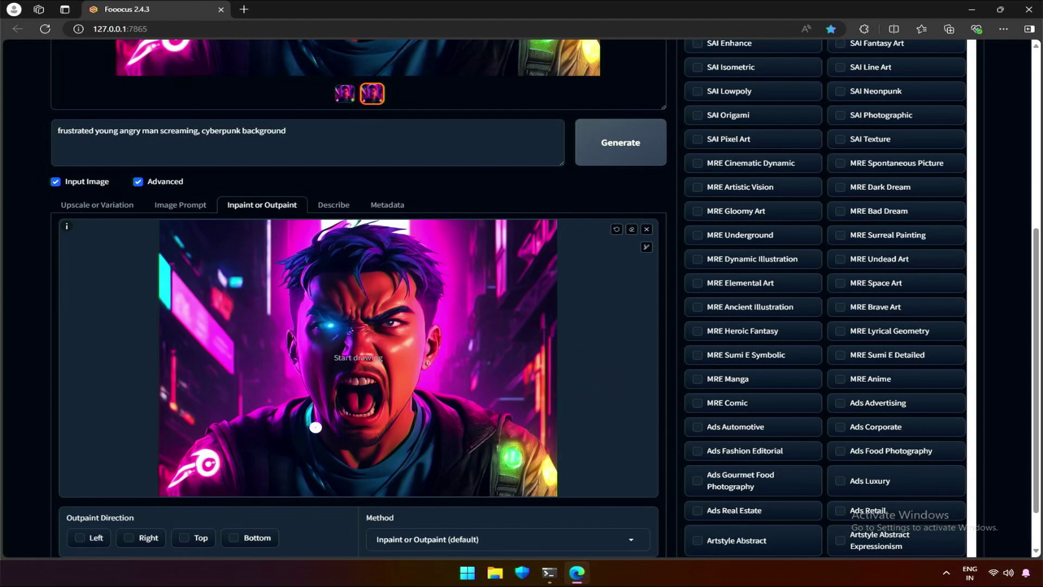
{"action": "scroll", "coordinate": [315, 427], "scroll_direction": "down", "scroll_amount": 1}
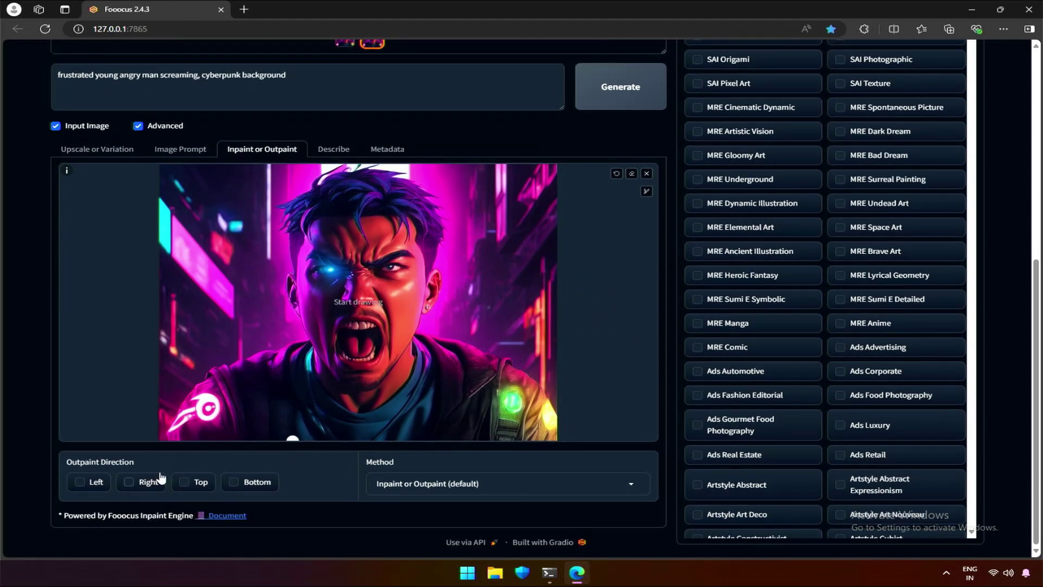
{"action": "left_click", "coordinate": [395, 483]}
{"action": "left_click", "coordinate": [408, 460]}
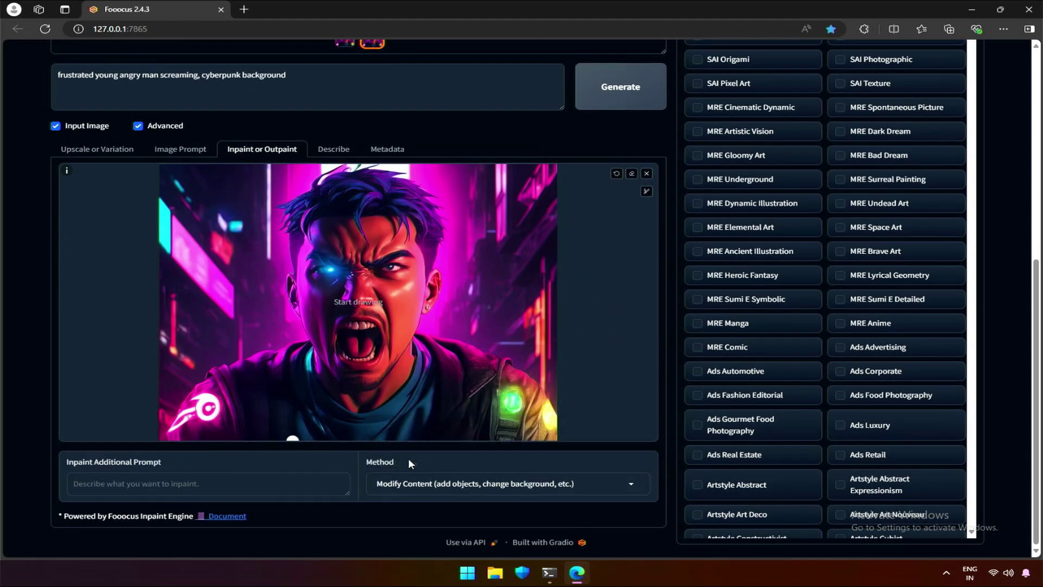
Step: Mask the shoulder logo, enter 'neon fire' as the inpaint prompt, and generate
{"action": "mouse_move", "coordinate": [203, 417]}
{"action": "left_mouse_down"}
{"action": "mouse_move", "coordinate": [191, 398]}
{"action": "mouse_move", "coordinate": [213, 413]}
{"action": "mouse_move", "coordinate": [170, 428]}
{"action": "mouse_move", "coordinate": [191, 403]}
{"action": "mouse_move", "coordinate": [183, 402]}
{"action": "mouse_move", "coordinate": [206, 410]}
{"action": "left_mouse_up"}
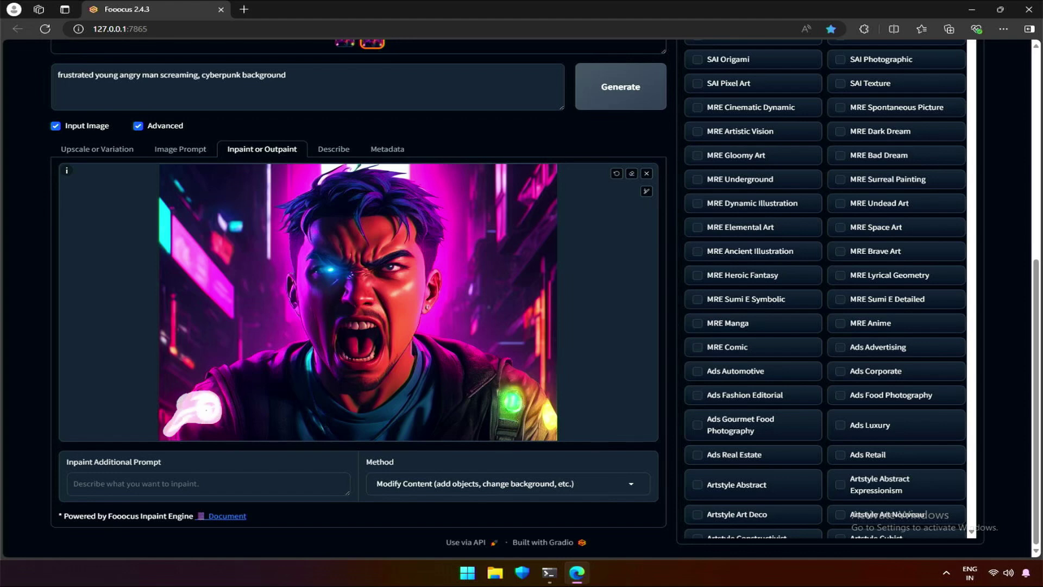
{"action": "left_click", "coordinate": [232, 487]}
{"action": "type", "text": "neon fire"}
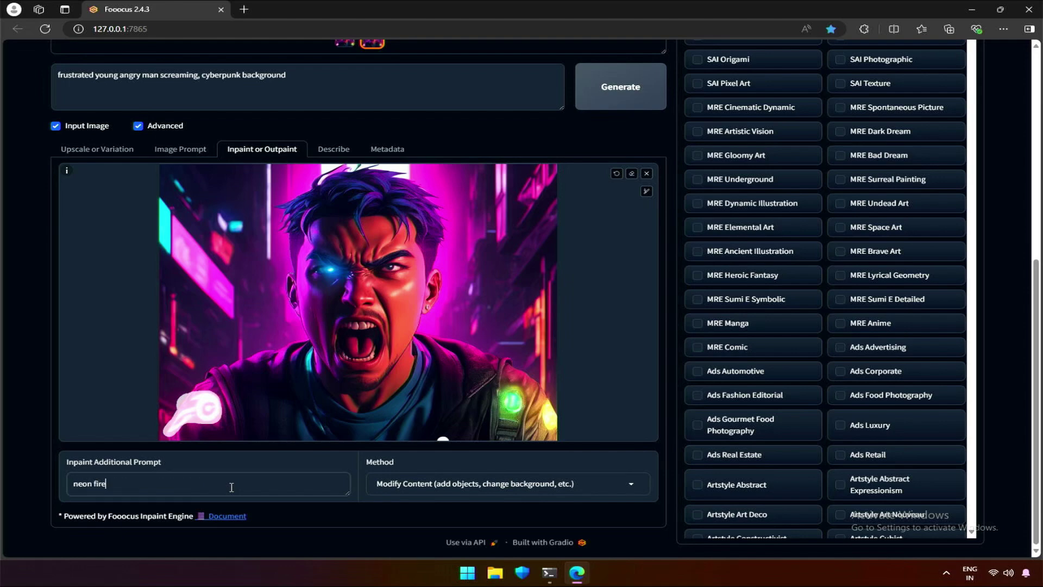
{"action": "scroll", "coordinate": [319, 454], "scroll_direction": "up", "scroll_amount": 7}
{"action": "left_click", "coordinate": [631, 466]}
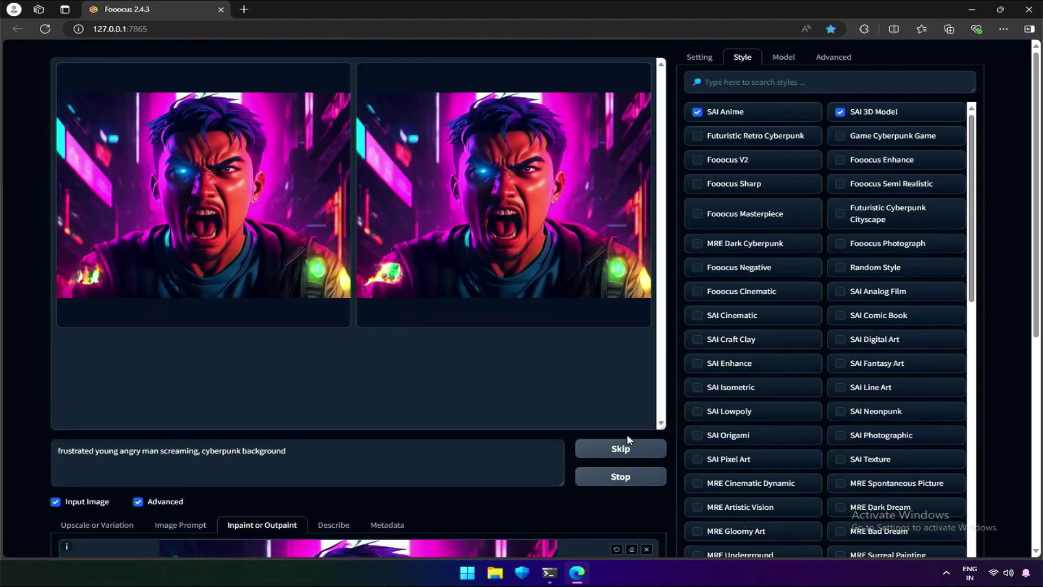
Step: Compare both neon-fire inpainted portraits full-window, then reopen the chosen one
{"action": "left_click", "coordinate": [489, 223]}
{"action": "left_click", "coordinate": [389, 283]}
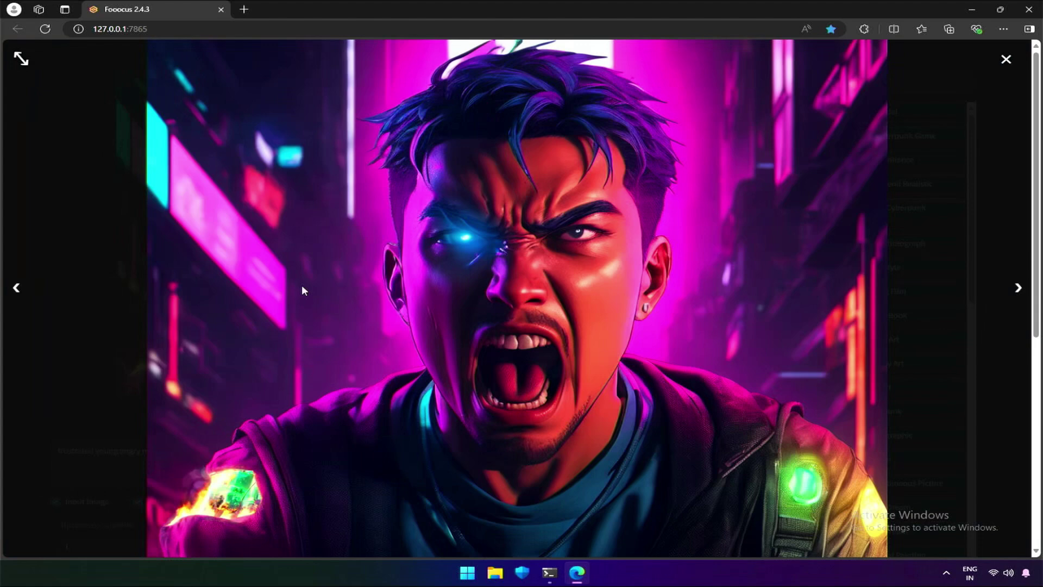
{"action": "left_click", "coordinate": [25, 290]}
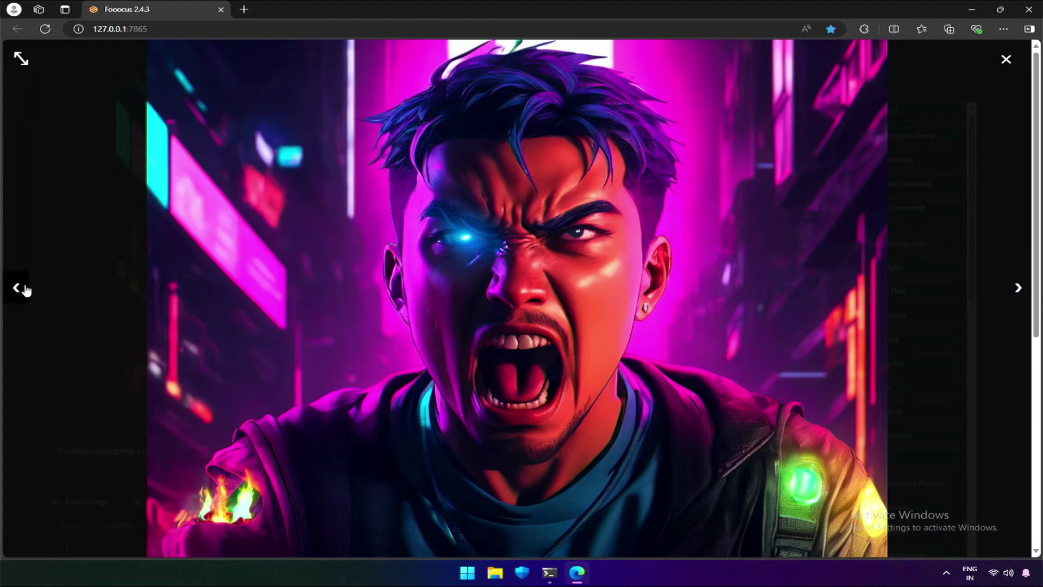
{"action": "left_click", "coordinate": [1019, 289]}
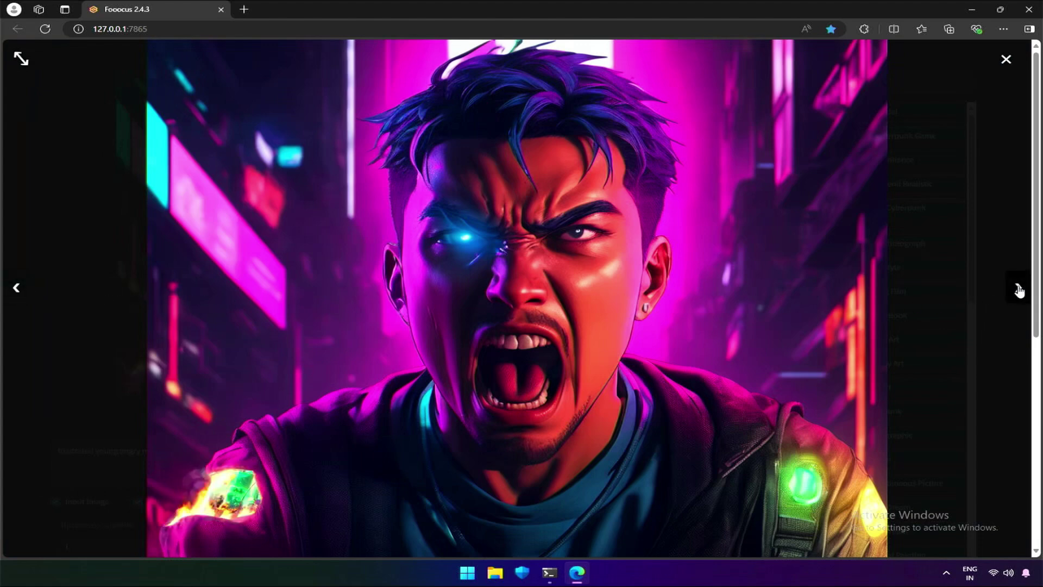
{"action": "left_click", "coordinate": [716, 348]}
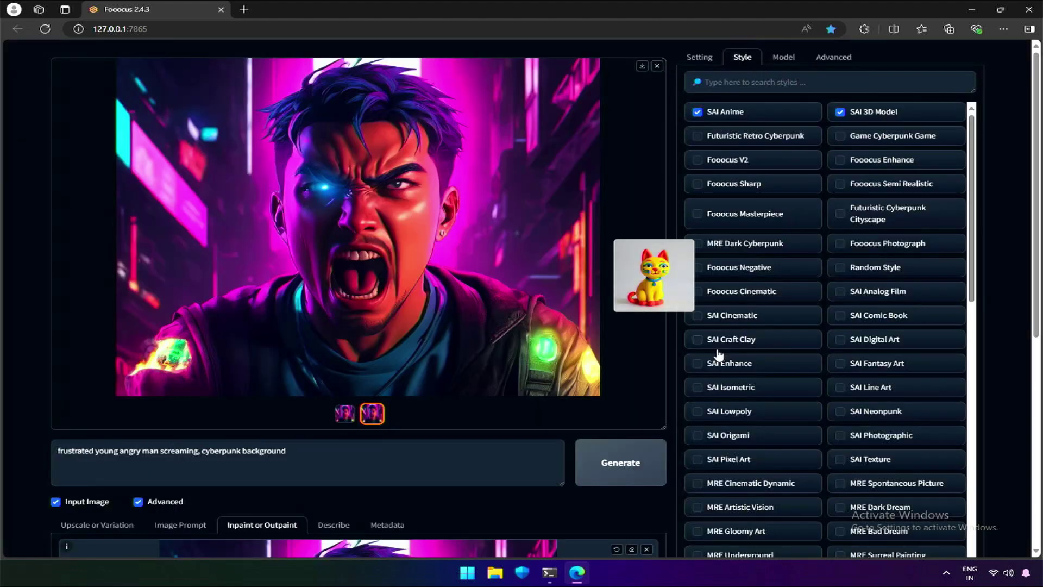
{"action": "left_click", "coordinate": [555, 366]}
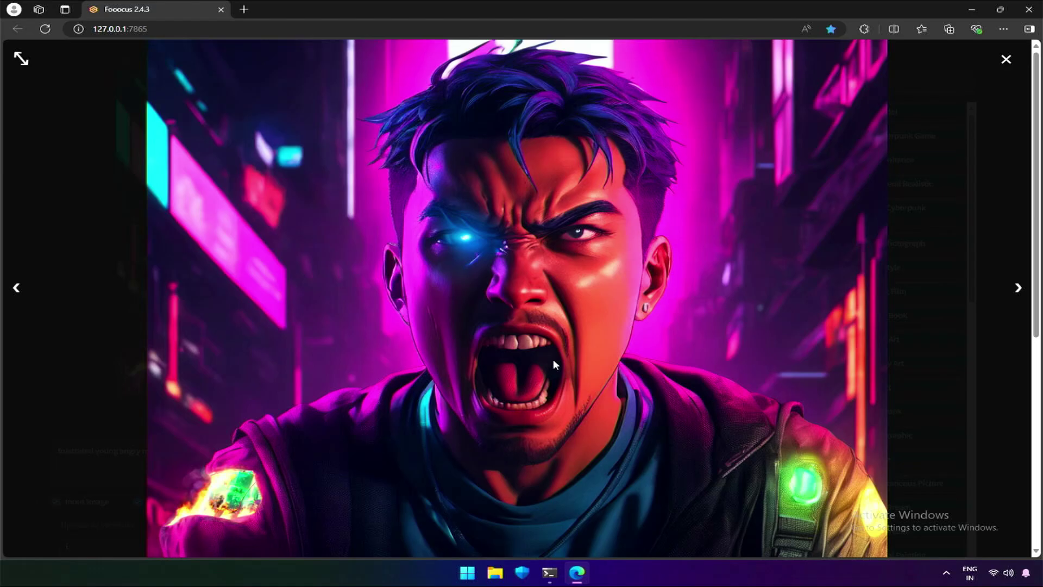